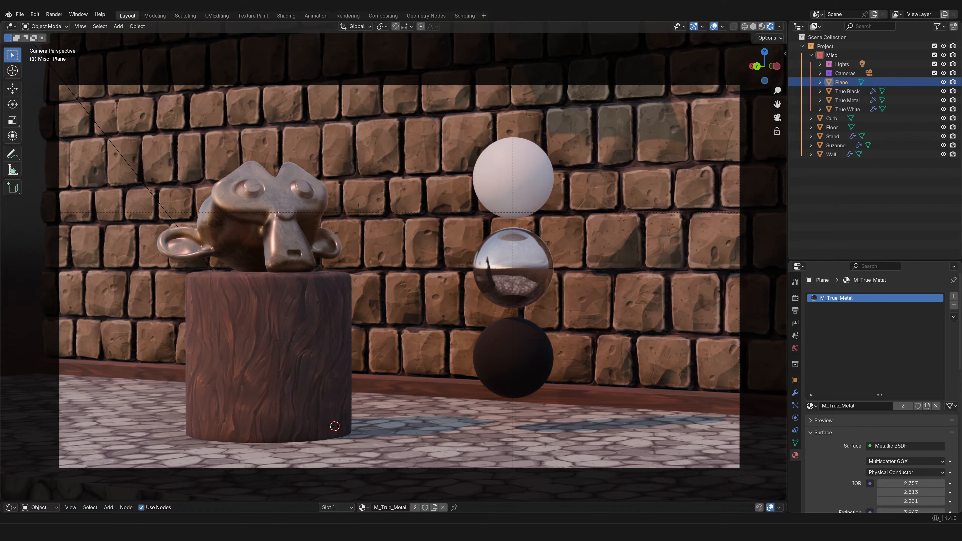
{"action": "middle_click_drag", "start_coordinate": [389, 197], "coordinate": [414, 234]}
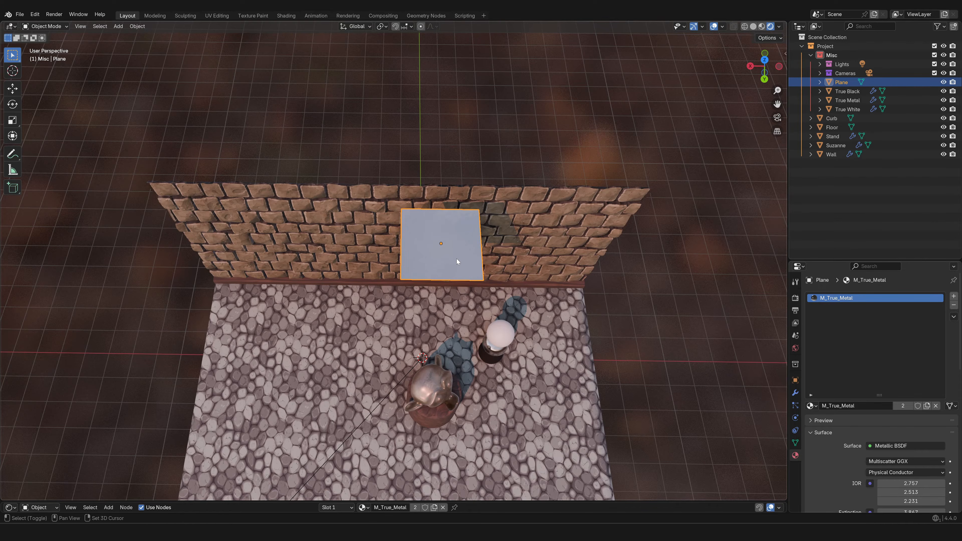
{"action": "middle_click_drag", "start_coordinate": [456, 259], "coordinate": [444, 290], "text": "shift"}
{"action": "scroll", "coordinate": [448, 297], "scroll_direction": "up", "scroll_amount": 2}
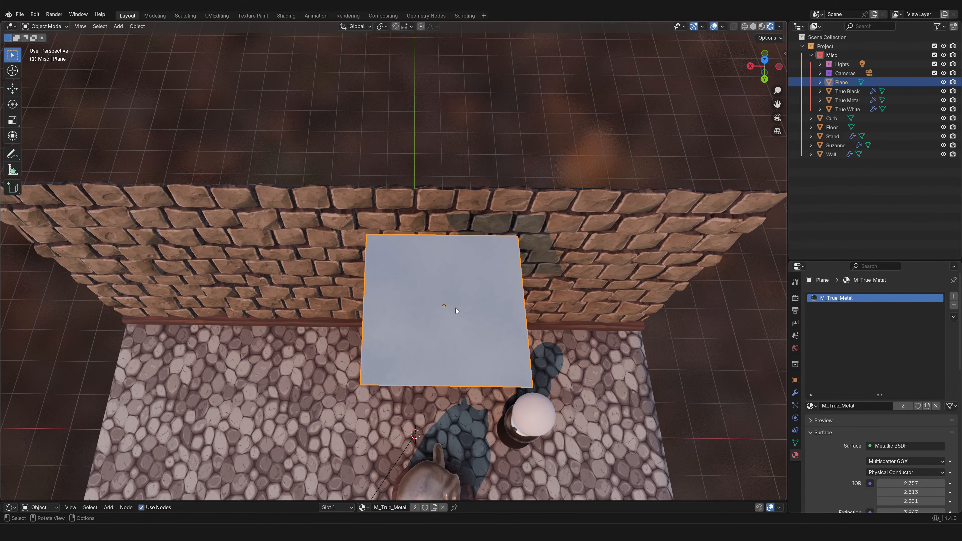
{"action": "middle_click_drag", "start_coordinate": [490, 319], "coordinate": [474, 304], "text": "shift"}
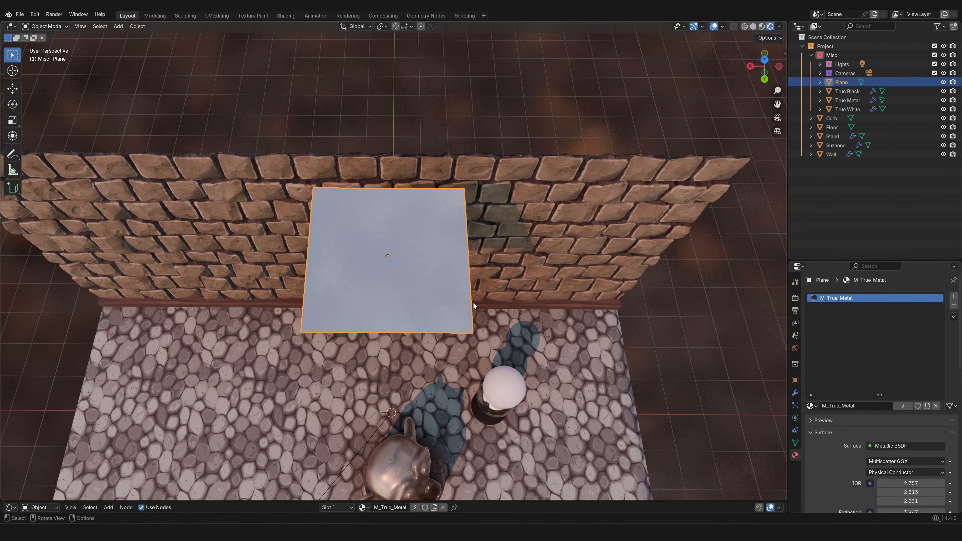
{"action": "key", "text": "Tab"}
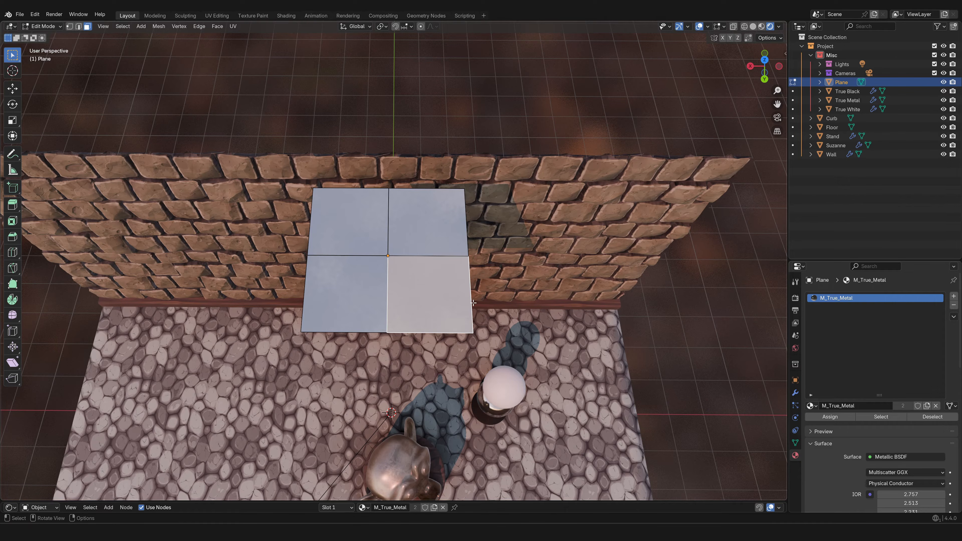
{"action": "key", "text": "g"}
{"action": "key", "text": "Escape"}
{"action": "key", "text": "Tab"}
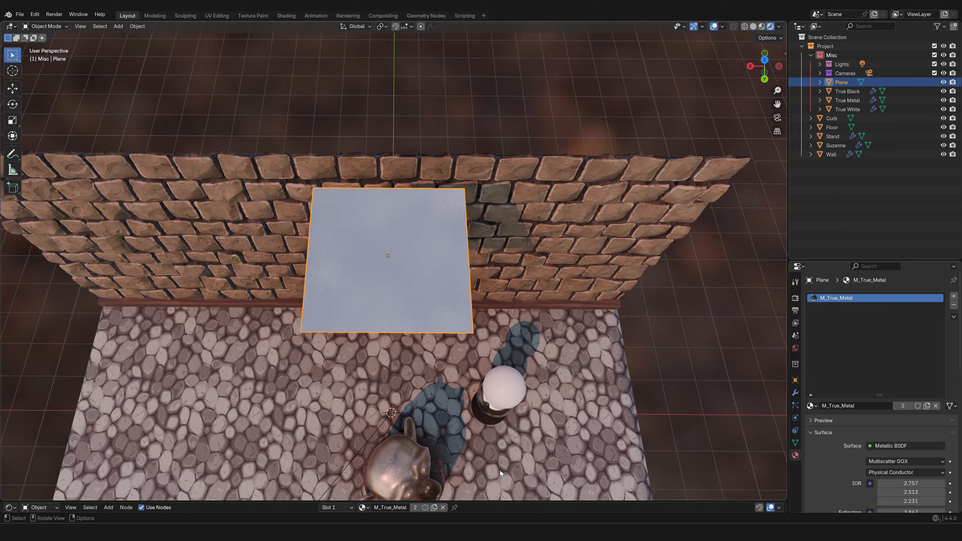
Show the plane's transform values and set its Z location to 1000 cm
{"action": "key", "text": "t"}
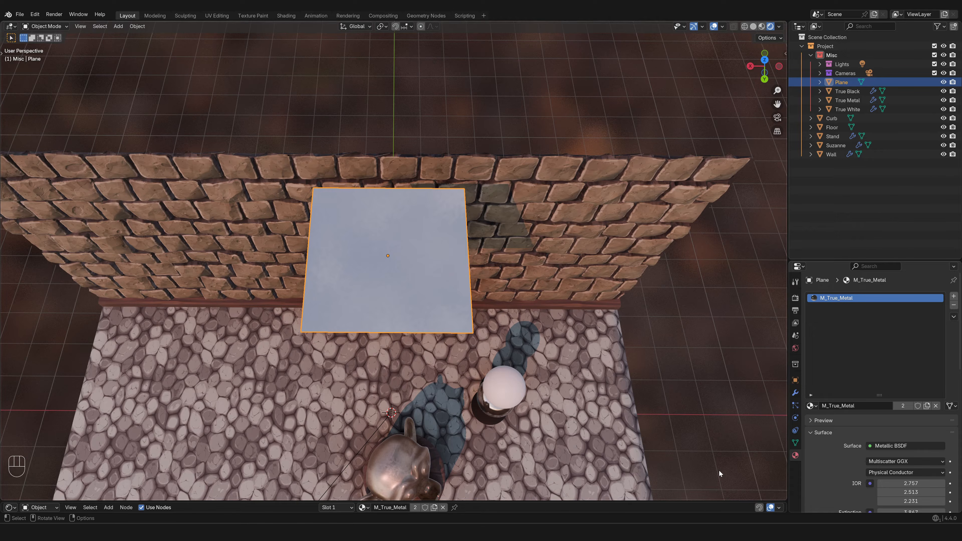
{"action": "key", "text": "n"}
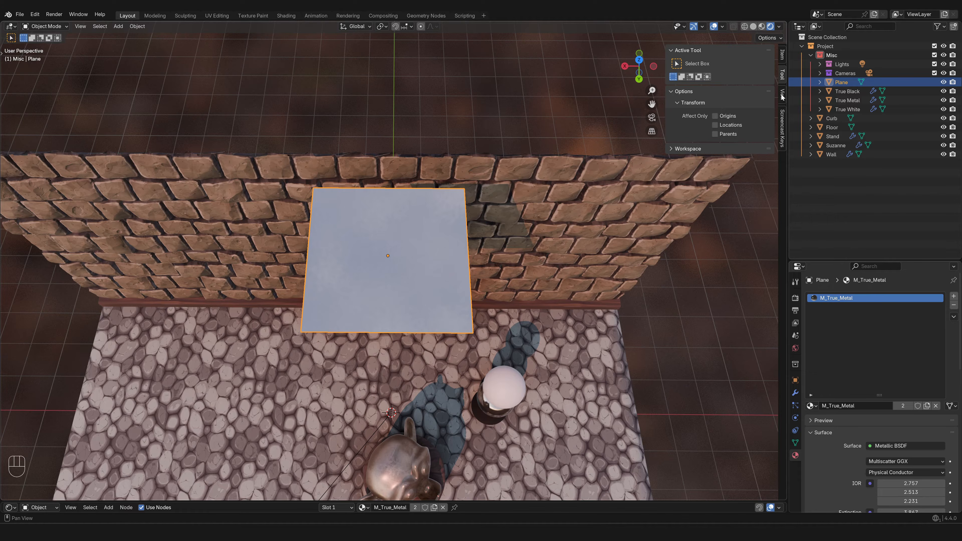
{"action": "left_click", "coordinate": [783, 57]}
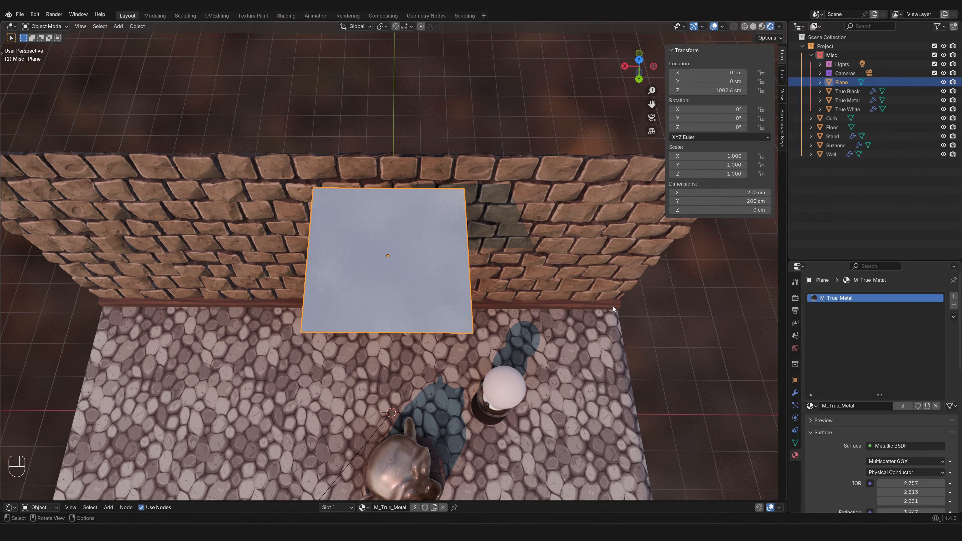
{"action": "left_click", "coordinate": [716, 91]}
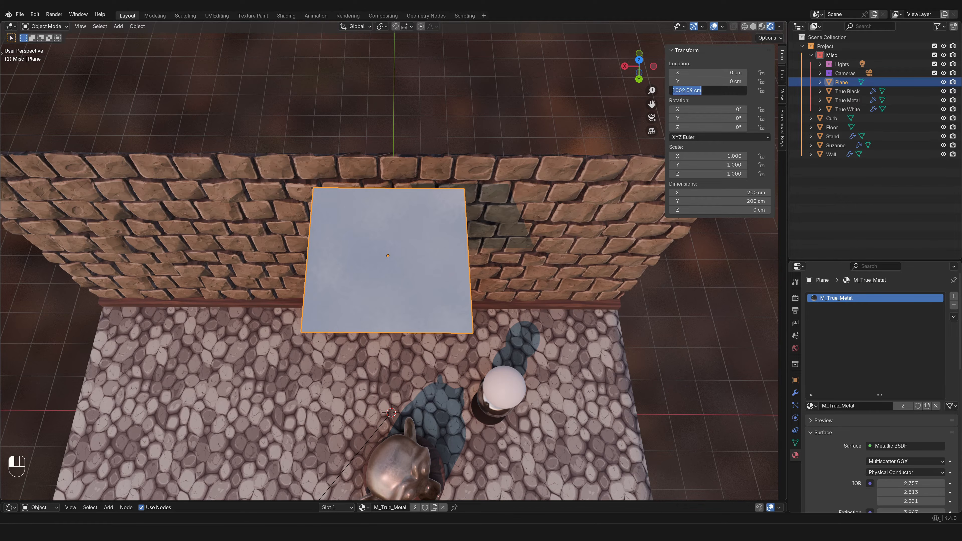
{"action": "type", "text": "1000"}
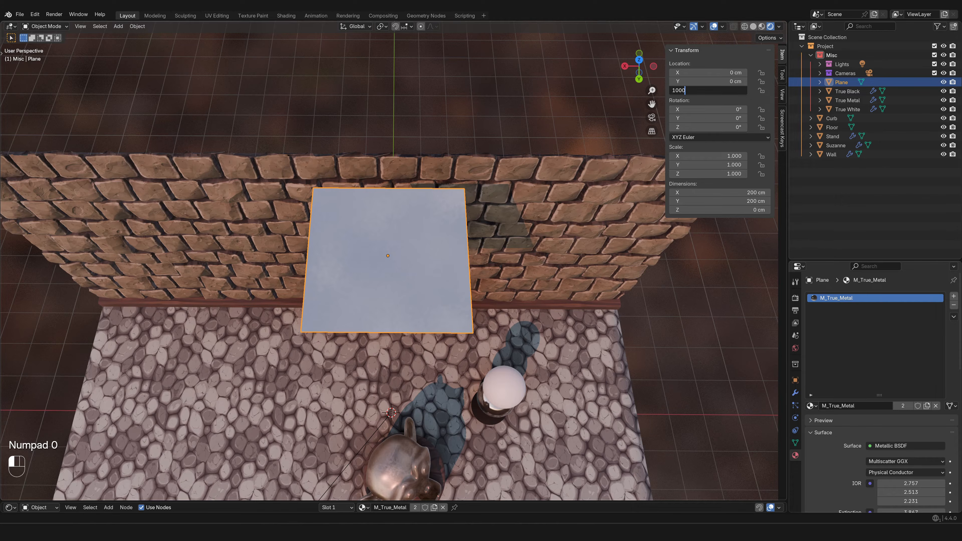
{"action": "key", "text": "Return"}
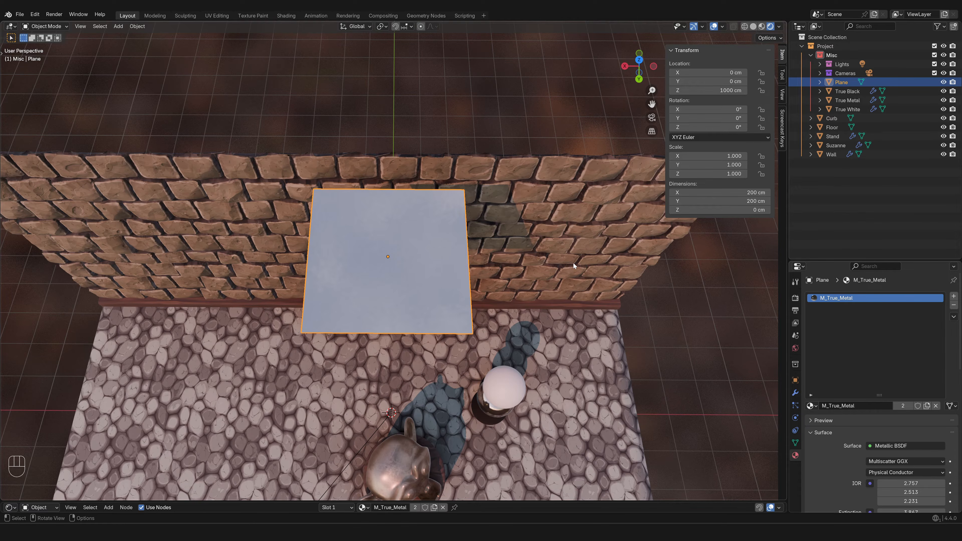
Try a 45° Y rotation on the plane and reset it to 0°
{"action": "left_click", "coordinate": [710, 118]}
{"action": "type", "text": "45"}
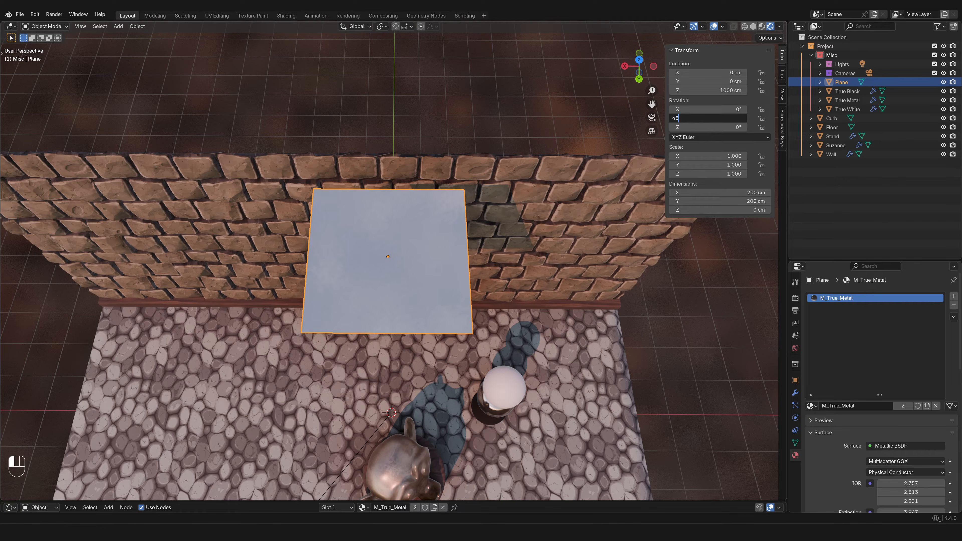
{"action": "key", "text": "Return"}
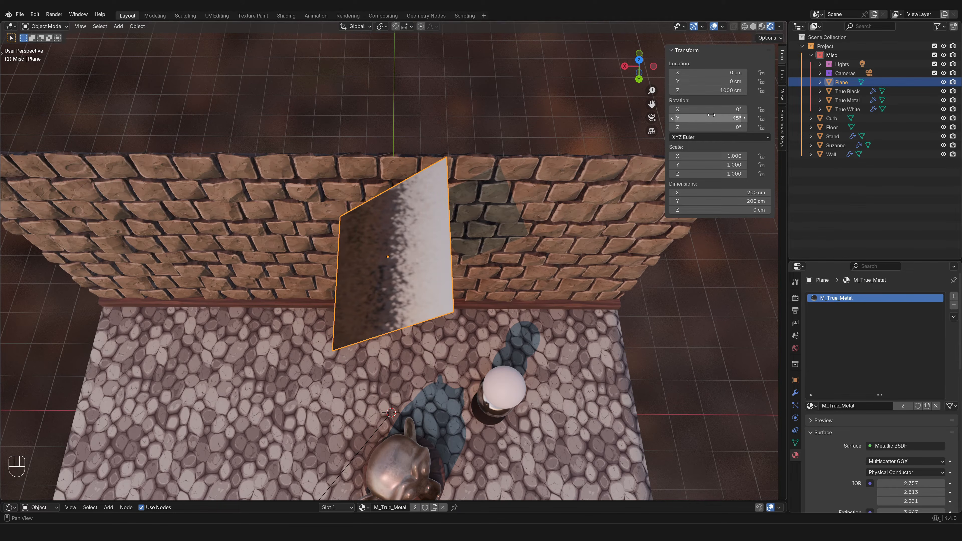
{"action": "left_click", "coordinate": [711, 116]}
{"action": "type", "text": "0"}
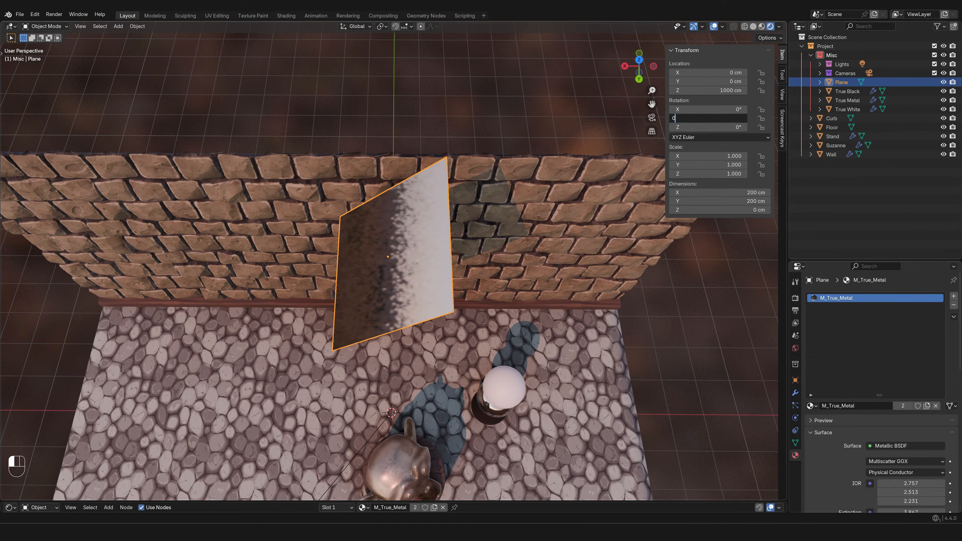
{"action": "key", "text": "Return"}
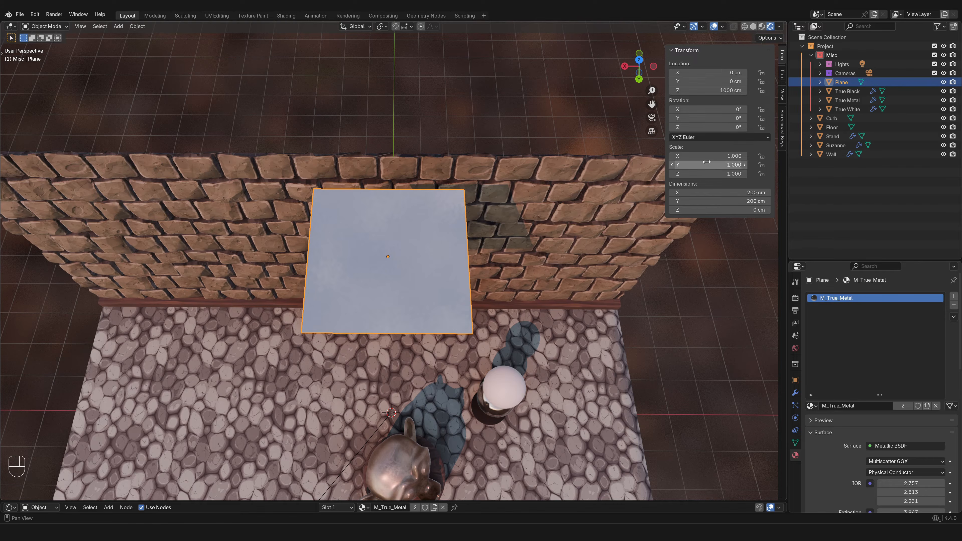
Switch the sidebar to the active tool's settings and bring back the viewport toolbar
{"action": "left_click", "coordinate": [782, 78]}
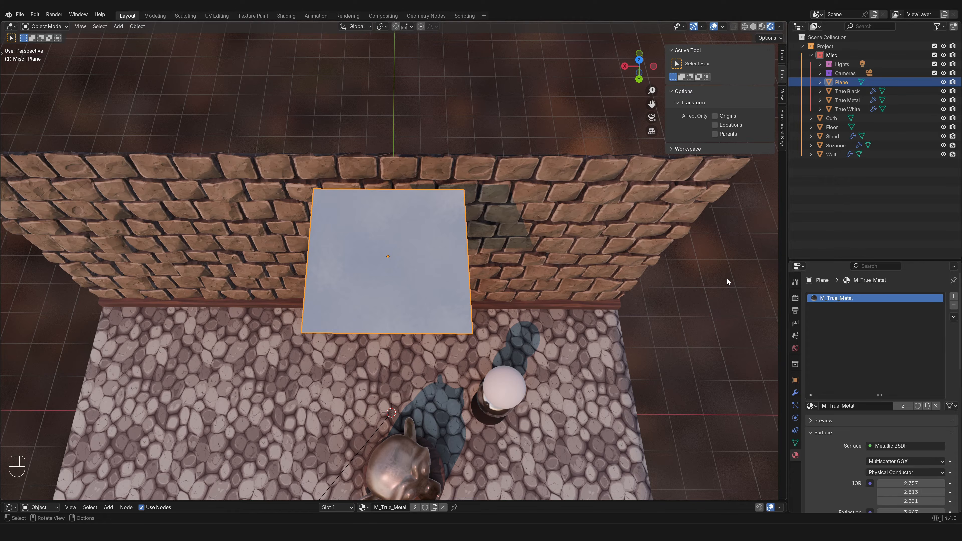
{"action": "key", "text": "t"}
{"action": "key", "text": "t"}
{"action": "key", "text": "t"}
{"action": "key", "text": "t"}
{"action": "key", "text": "t"}
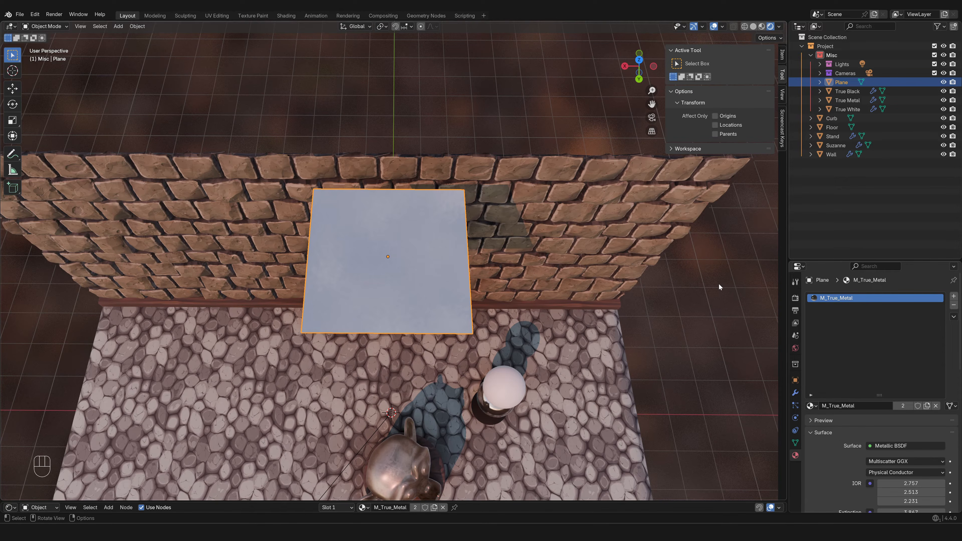
Select the white sphere, black sphere and Suzanne one by one, then box-select the whole scene and clear the selection
{"action": "left_click", "coordinate": [495, 389]}
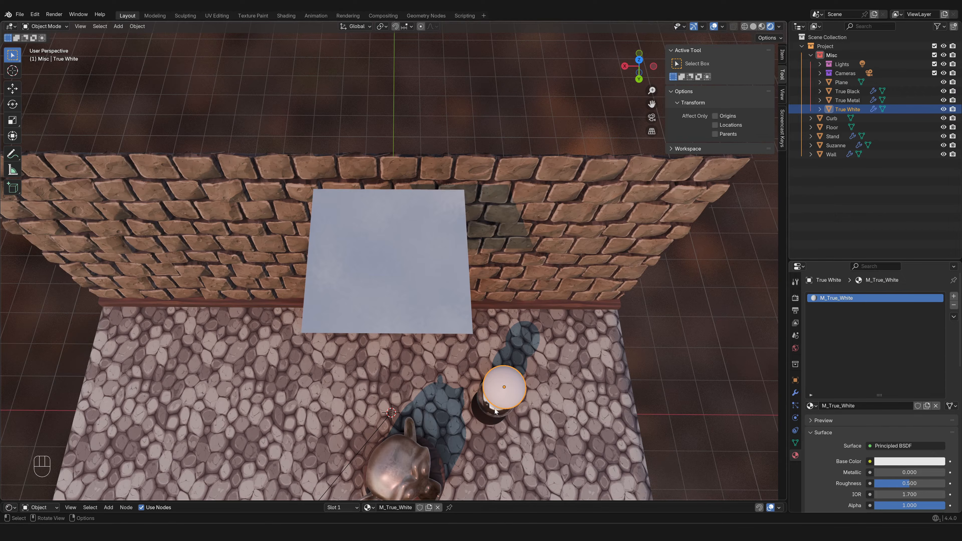
{"action": "left_click", "coordinate": [491, 417]}
{"action": "left_click", "coordinate": [482, 422]}
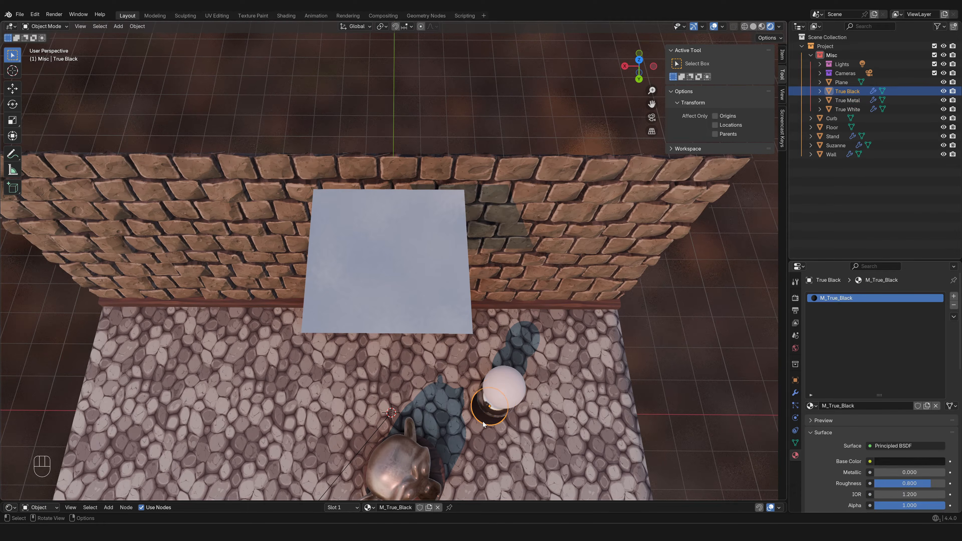
{"action": "left_click", "coordinate": [395, 460]}
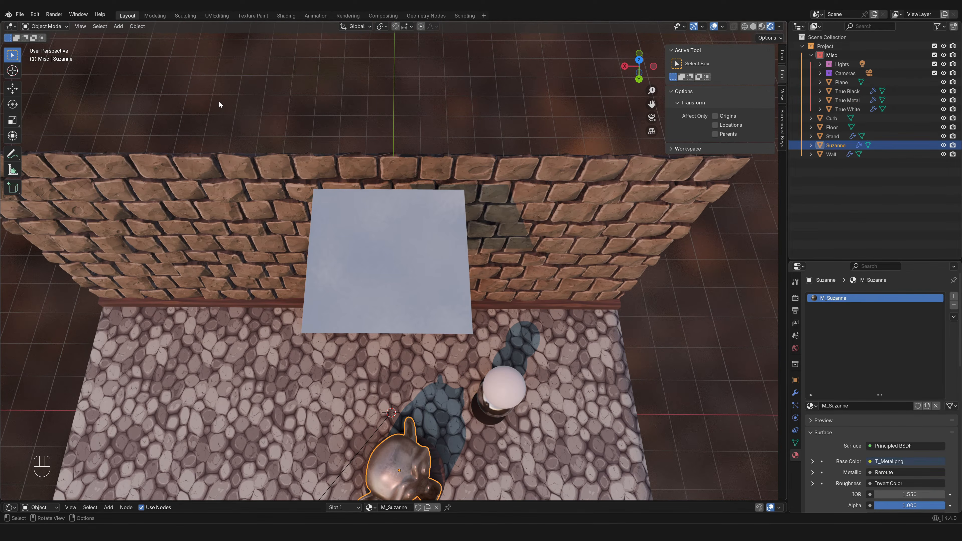
{"action": "left_click_drag", "start_coordinate": [219, 101], "coordinate": [630, 472]}
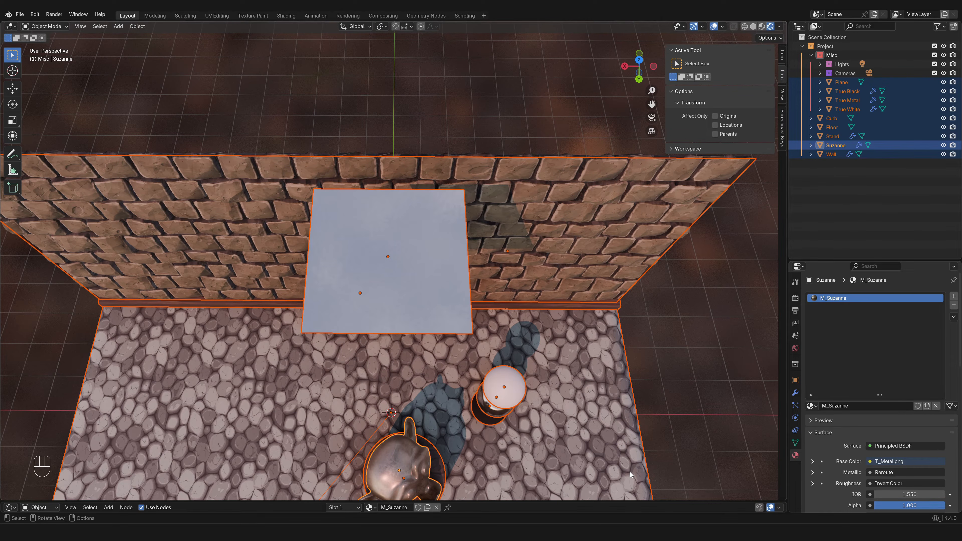
{"action": "key", "text": "alt+a"}
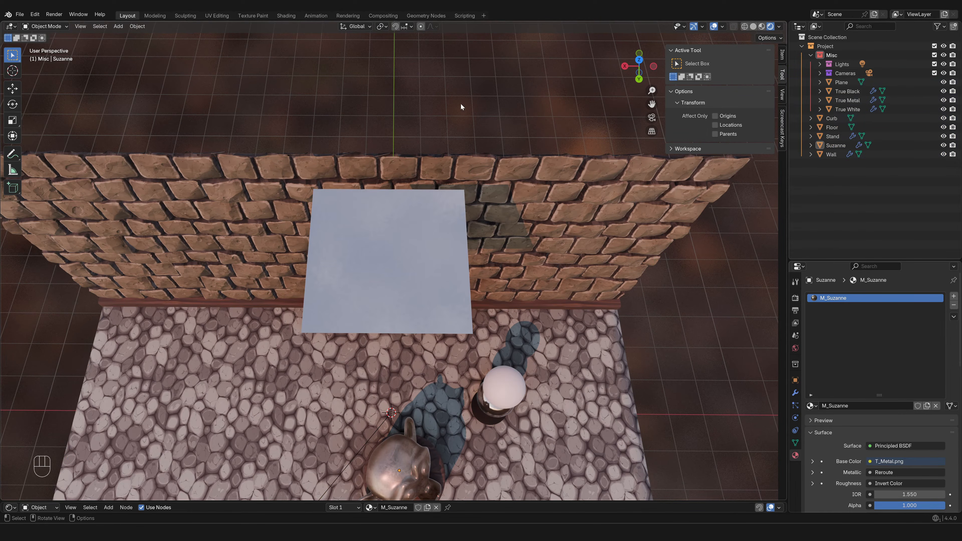
Place the 3D cursor at various spots around the scene with the Cursor tool, finishing in the empty area behind the wall
{"action": "left_click", "coordinate": [14, 73]}
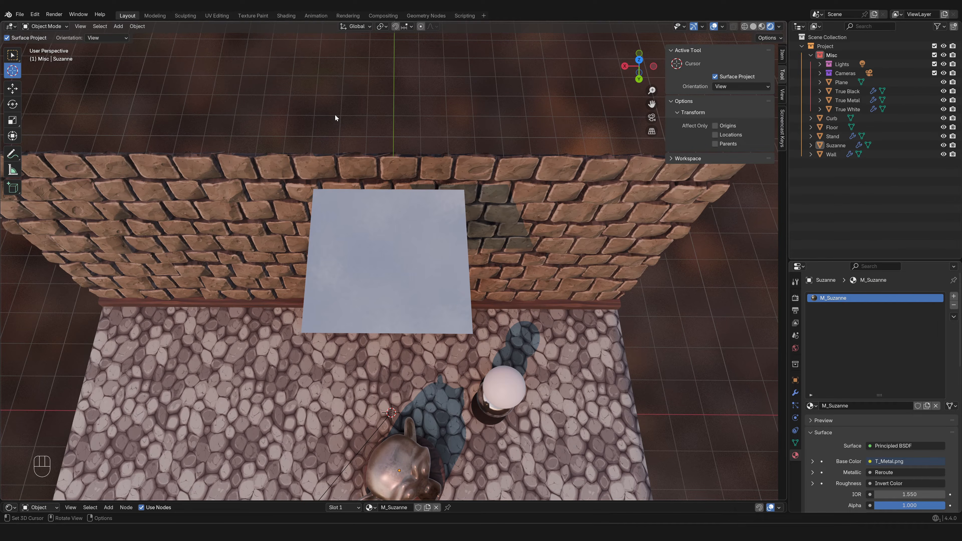
{"action": "left_click", "coordinate": [330, 103]}
{"action": "left_click", "coordinate": [482, 122]}
{"action": "left_click", "coordinate": [243, 181]}
{"action": "left_click", "coordinate": [225, 288]}
{"action": "left_click", "coordinate": [400, 259]}
{"action": "left_click", "coordinate": [563, 304]}
{"action": "left_click", "coordinate": [565, 344]}
{"action": "left_click", "coordinate": [396, 399]}
{"action": "left_click", "coordinate": [392, 138]}
{"action": "left_click", "coordinate": [337, 101]}
{"action": "left_click", "coordinate": [287, 129]}
{"action": "key", "text": "shift"}
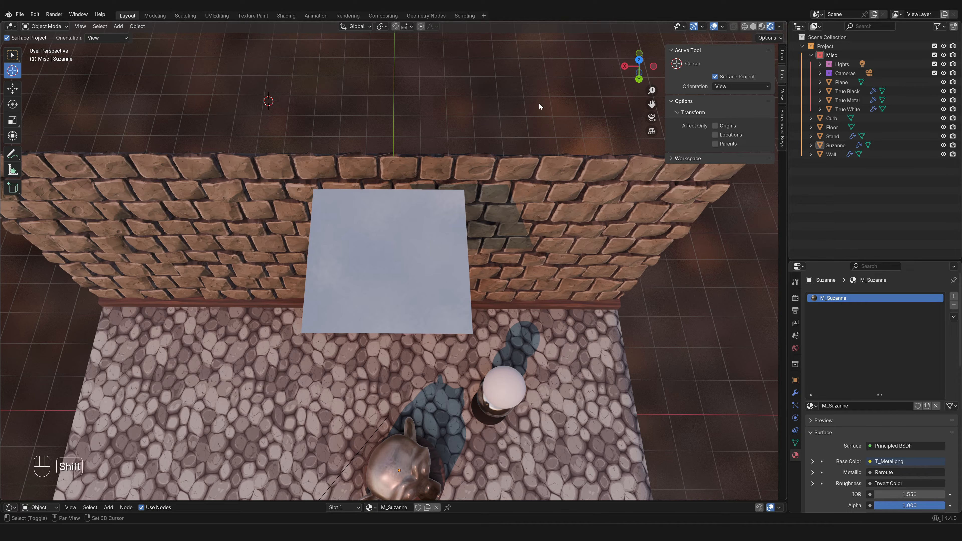
{"action": "right_click", "coordinate": [539, 104], "text": "shift"}
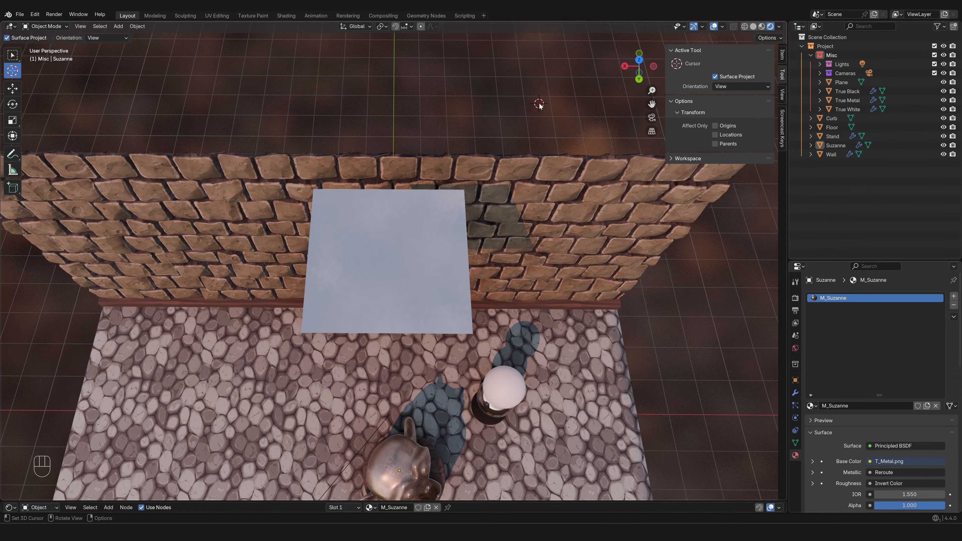
Move the plane with the Move tool to about X 74 cm, Y 43 cm, Z 1008 cm and show its transform values
{"action": "left_click", "coordinate": [14, 90]}
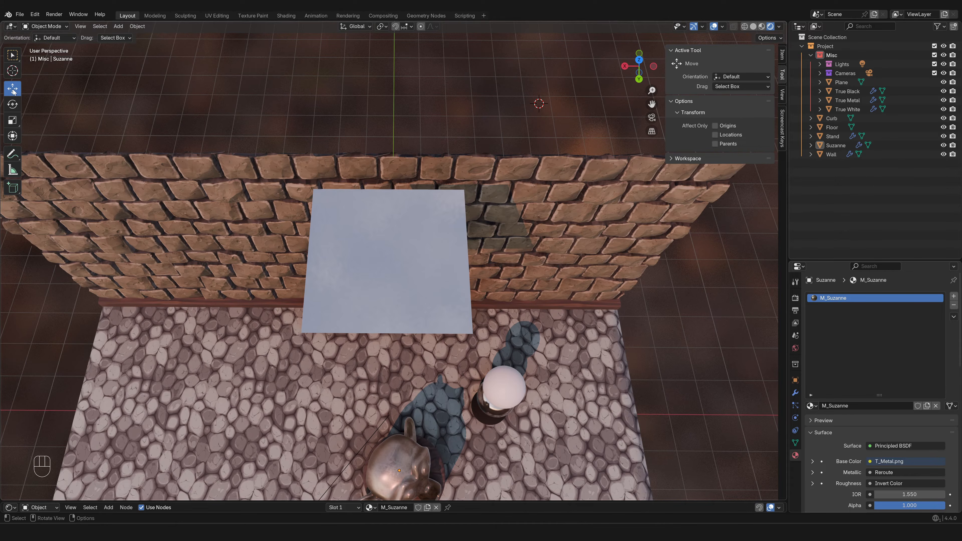
{"action": "left_click", "coordinate": [346, 258]}
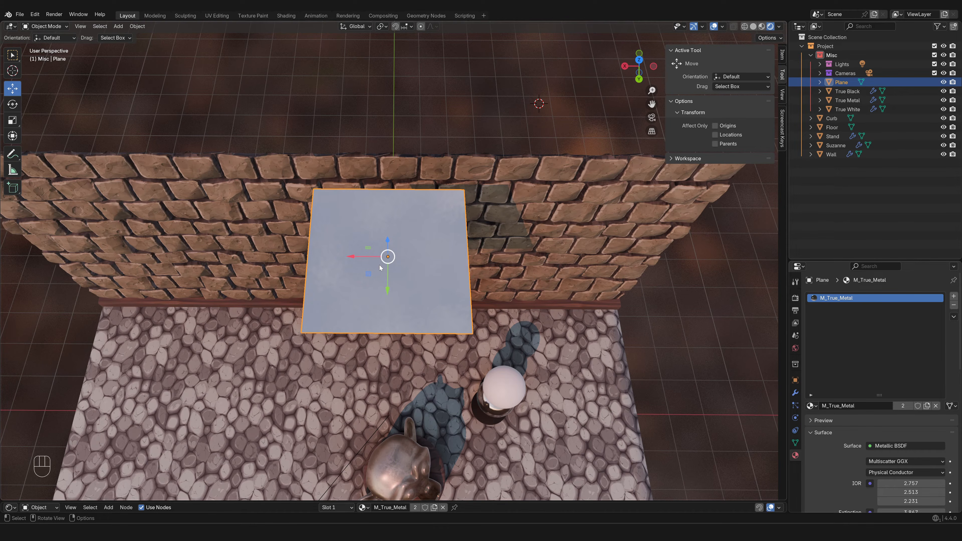
{"action": "left_click_drag", "start_coordinate": [366, 257], "coordinate": [321, 270]}
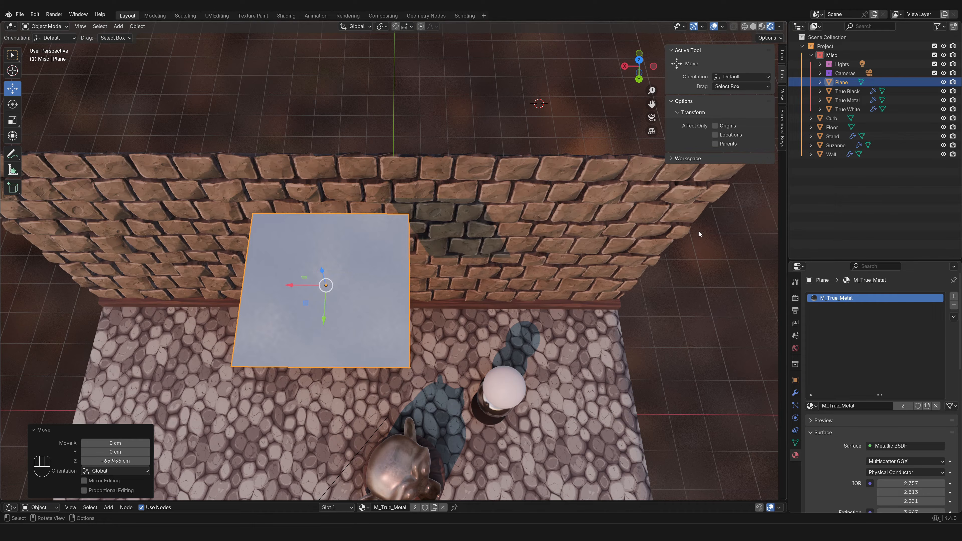
{"action": "left_click", "coordinate": [782, 56]}
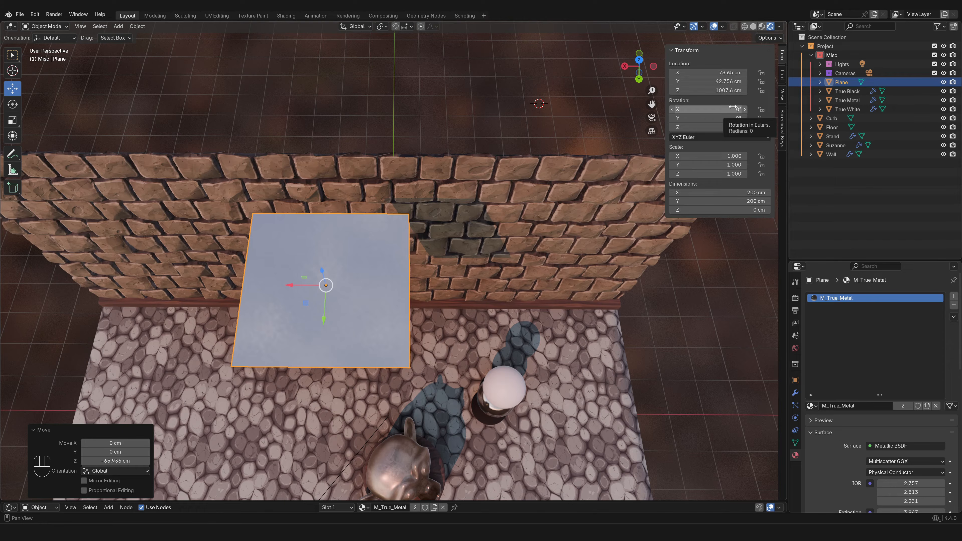
Rotate the plane about 61° around Z and scale it by about 1.9 along the global X axis
{"action": "left_click", "coordinate": [12, 104]}
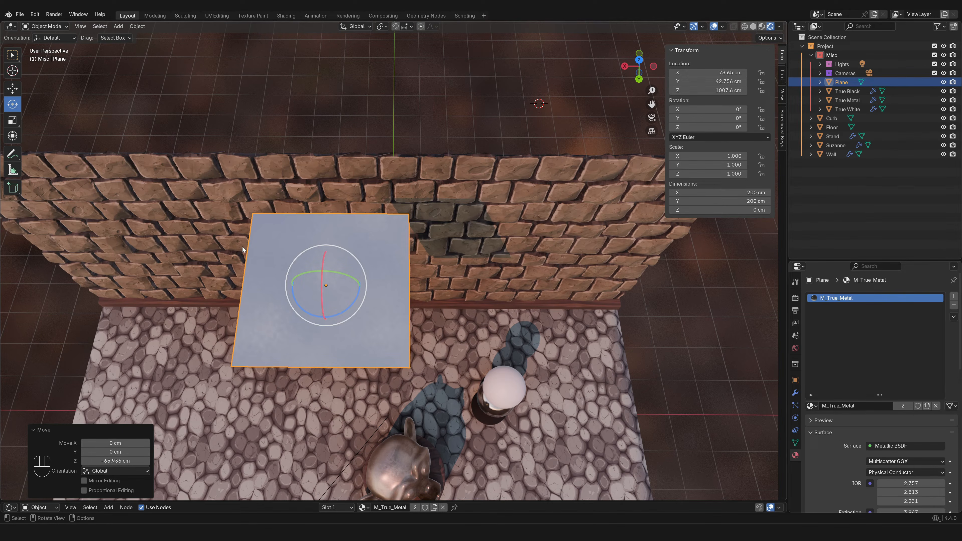
{"action": "left_click_drag", "start_coordinate": [353, 303], "coordinate": [370, 259]}
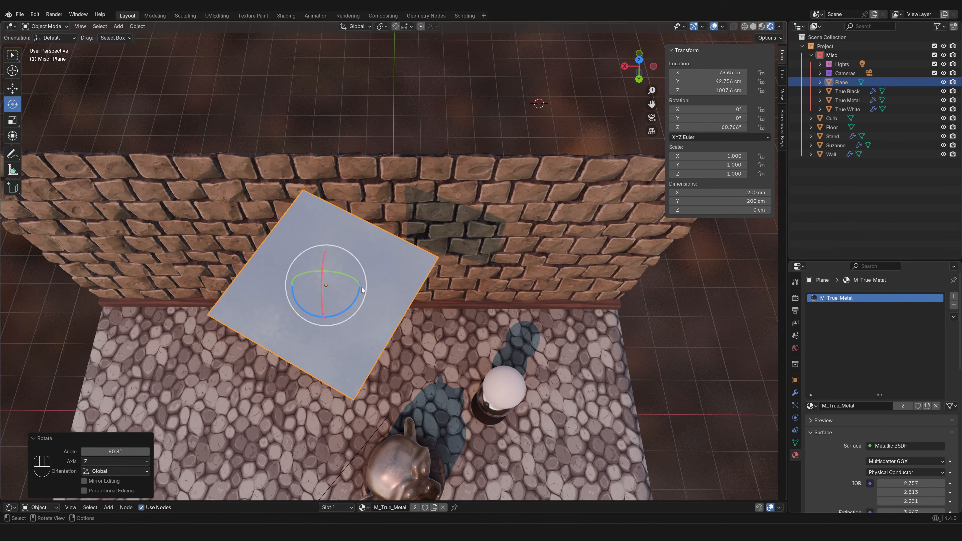
{"action": "left_click", "coordinate": [12, 120]}
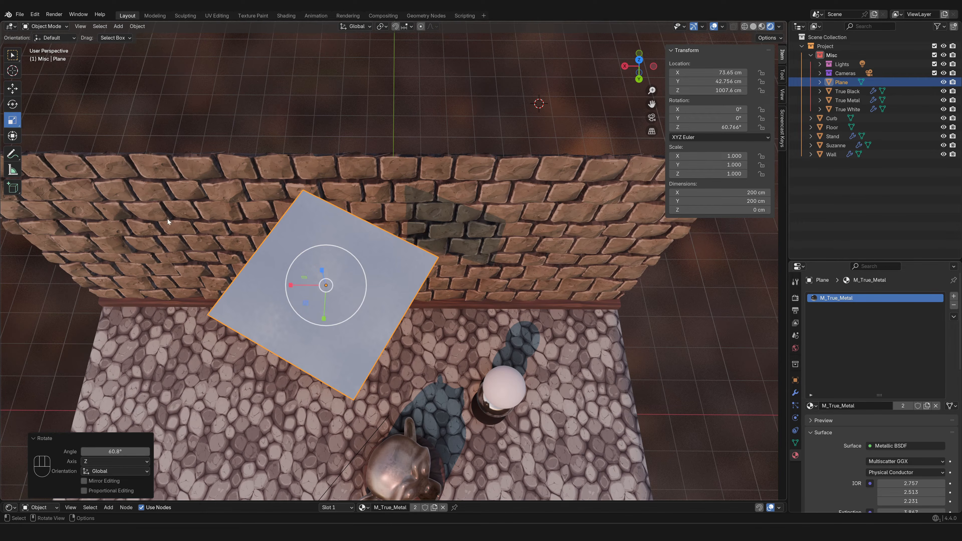
{"action": "left_click_drag", "start_coordinate": [291, 285], "coordinate": [259, 285]}
Activate the combined Transform tool and set the plane's X location to 0 cm
{"action": "left_click", "coordinate": [12, 135]}
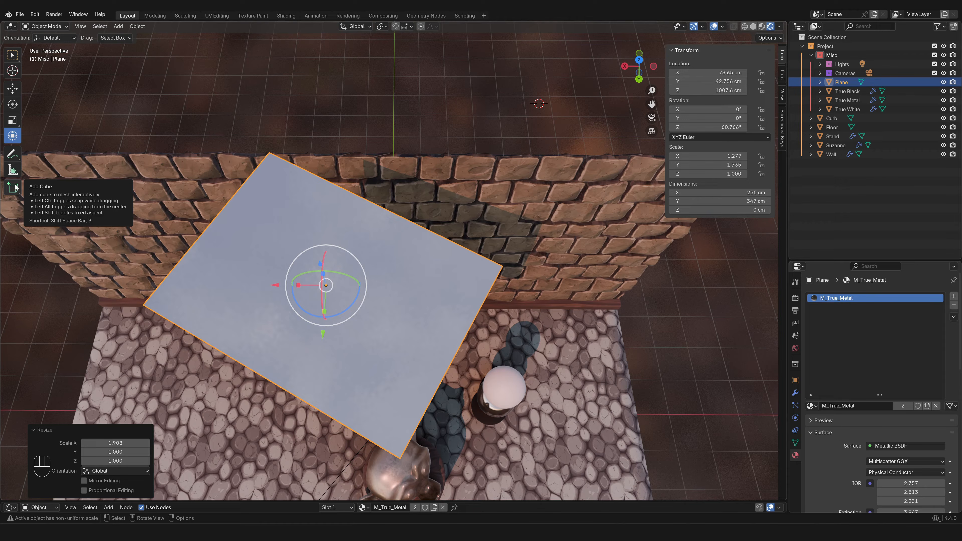
{"action": "left_click", "coordinate": [706, 72]}
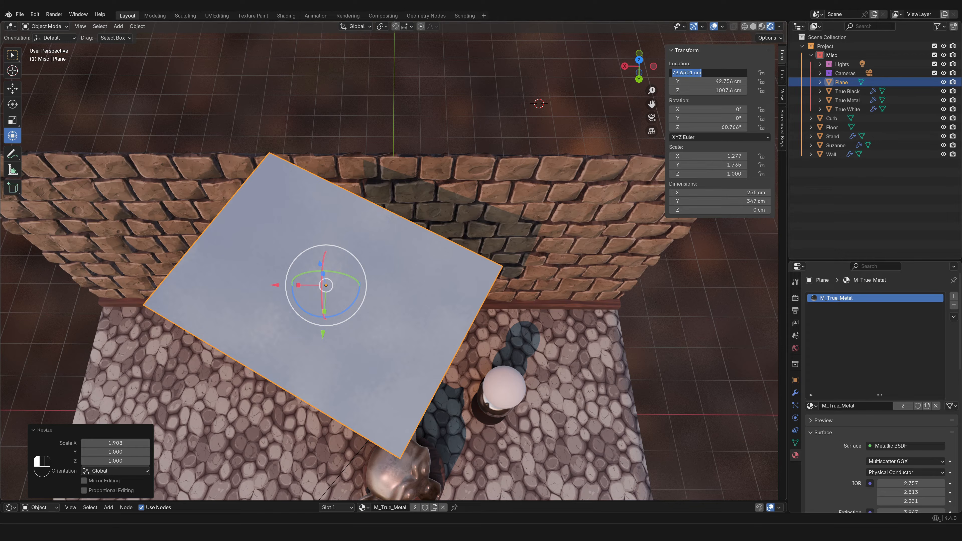
{"action": "type", "text": "0"}
{"action": "key", "text": "Tab"}
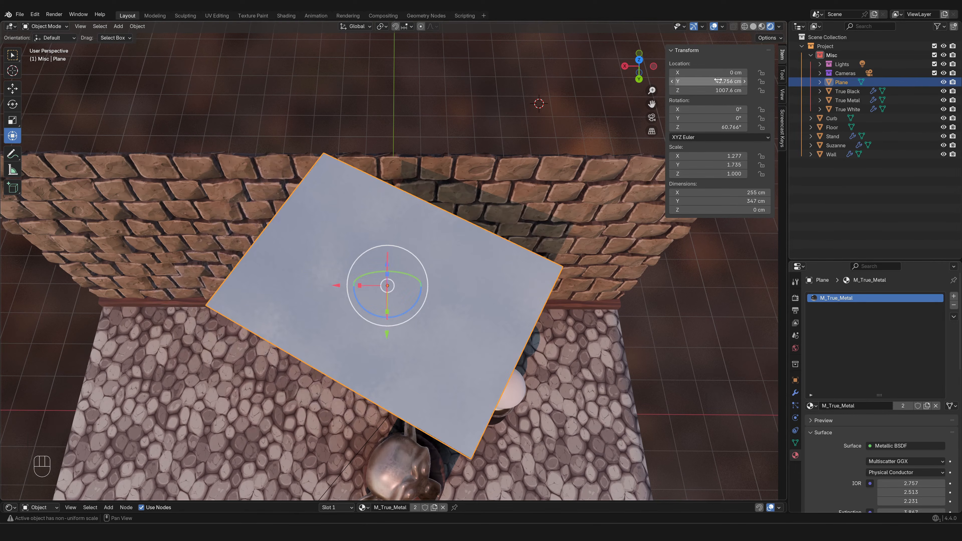
Set the plane's Y location to 0 cm and reset its Z rotation to 0°
{"action": "type", "text": "0"}
{"action": "key", "text": "Return"}
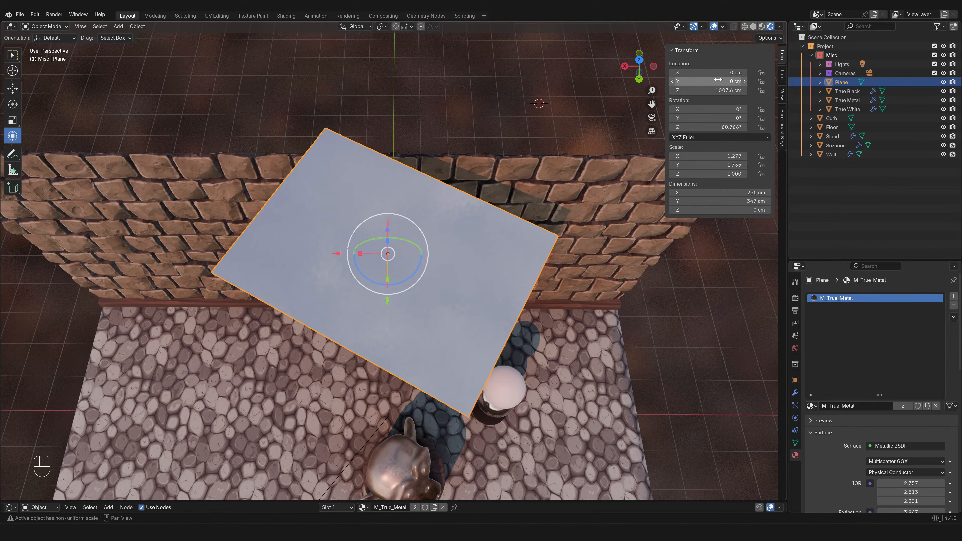
{"action": "key", "text": "BackSpace"}
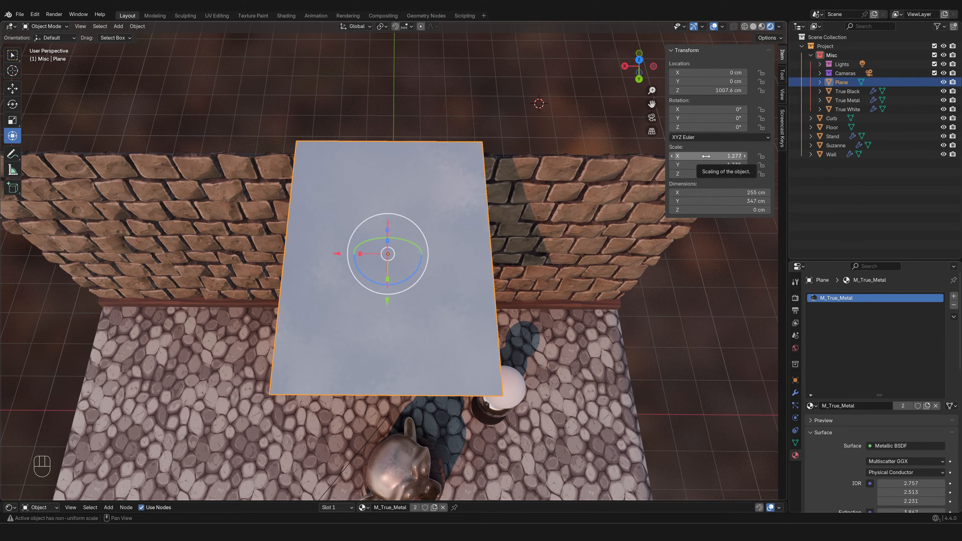
Set the plane's X, Y and Z scale to 1 together
{"action": "left_click_drag", "start_coordinate": [705, 156], "coordinate": [706, 157]}
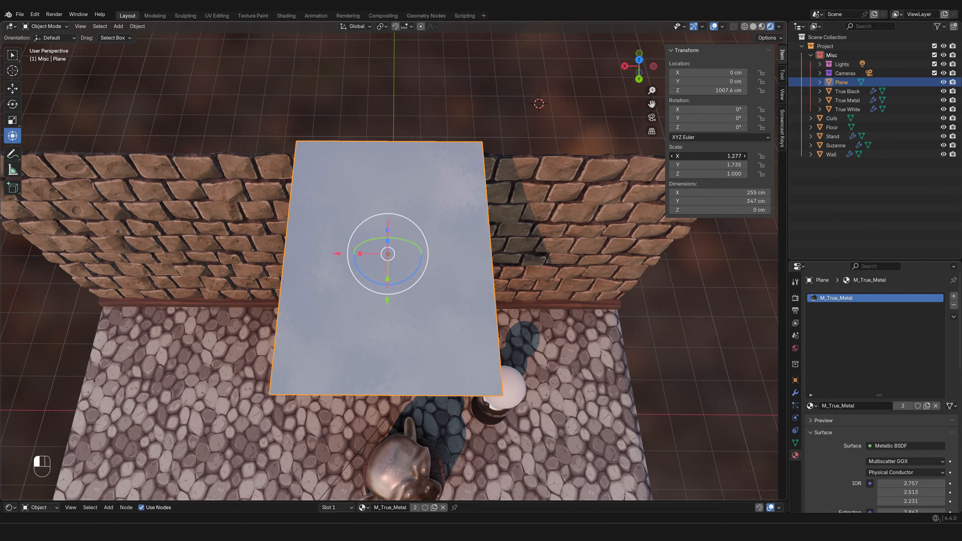
{"action": "left_click_drag", "start_coordinate": [705, 156], "coordinate": [706, 174]}
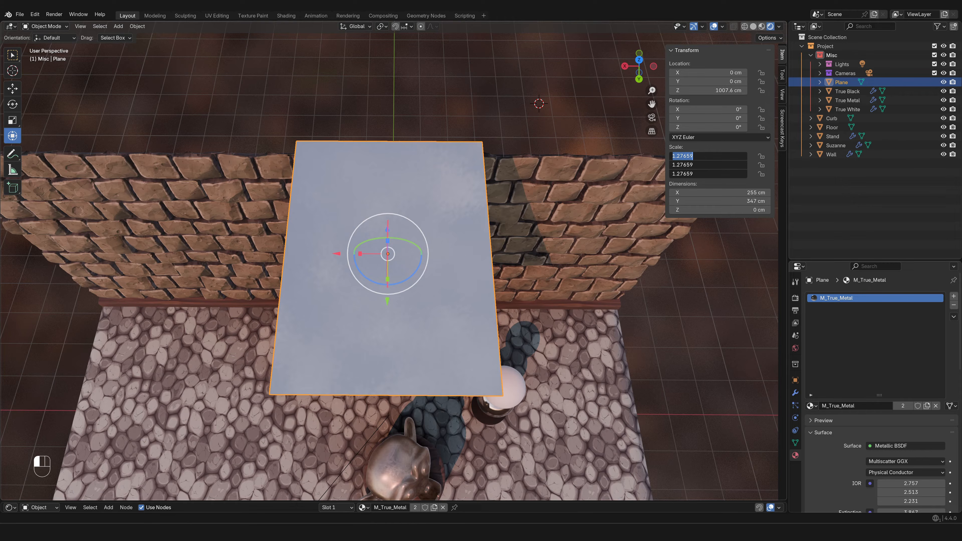
{"action": "type", "text": "1"}
{"action": "key", "text": "Return"}
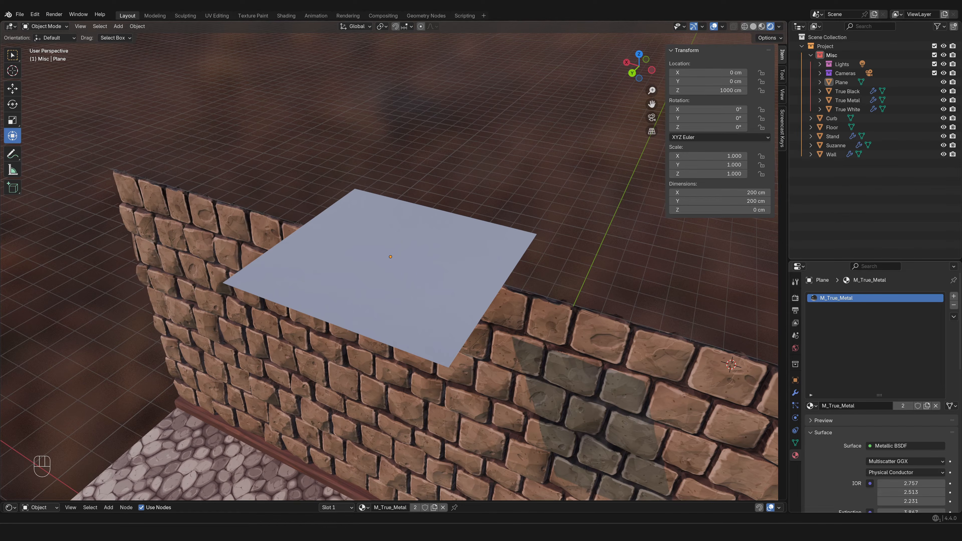
Select the plane above the wall and set the transform orientation to Local
{"action": "left_click", "coordinate": [361, 26]}
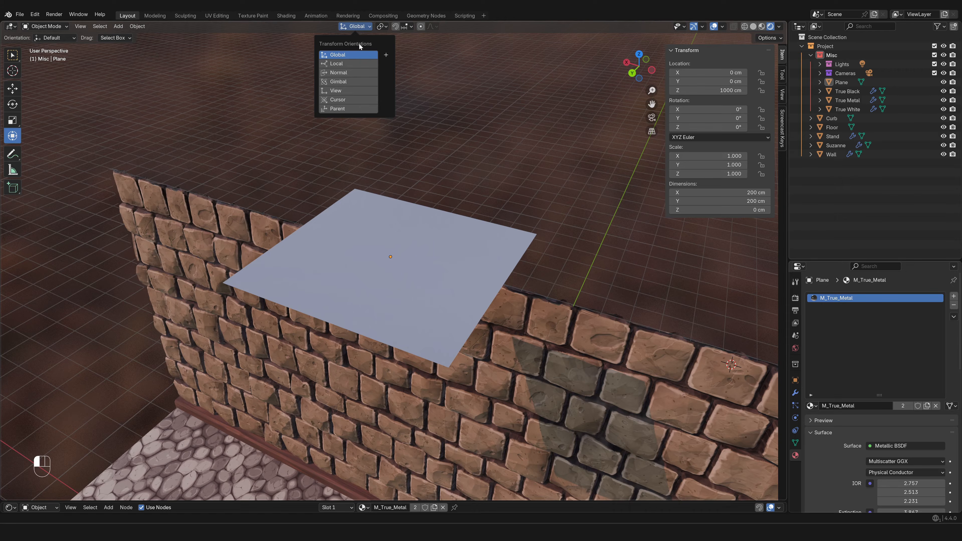
{"action": "left_click", "coordinate": [397, 248]}
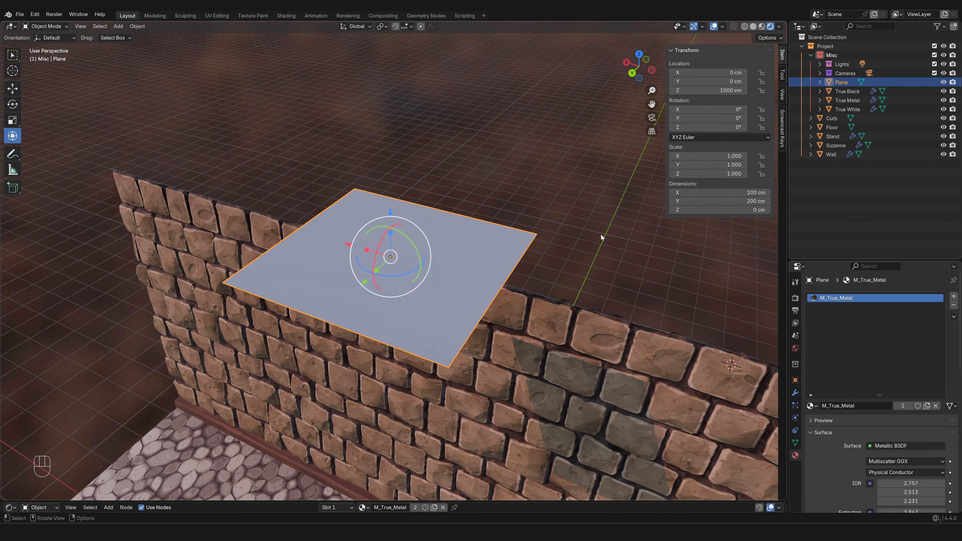
{"action": "scroll", "coordinate": [594, 208], "scroll_direction": "down", "scroll_amount": 8}
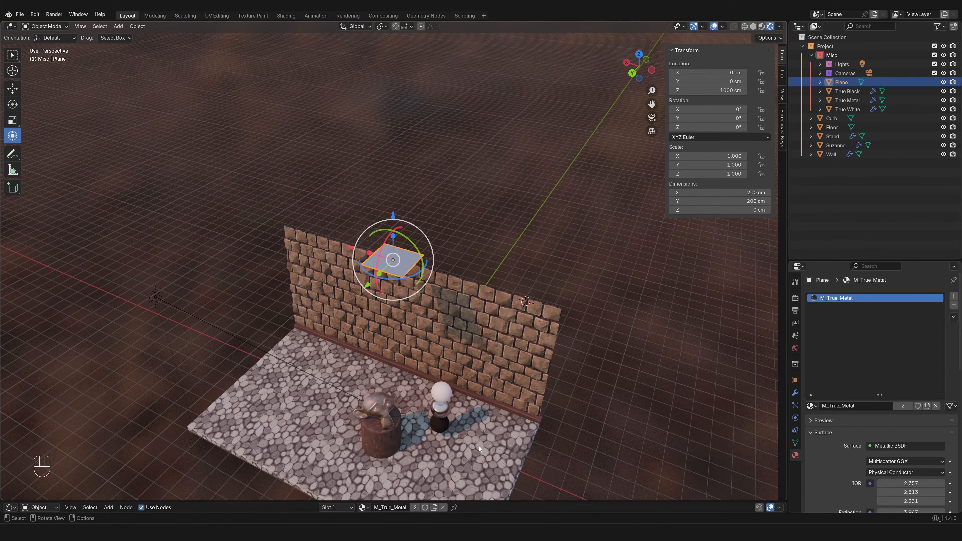
{"action": "scroll", "coordinate": [462, 275], "scroll_direction": "up", "scroll_amount": 8}
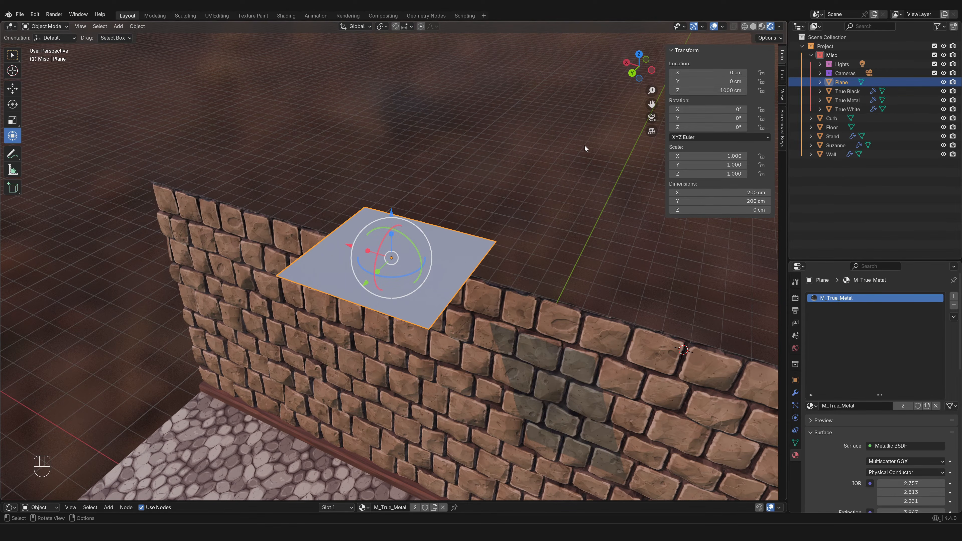
{"action": "scroll", "coordinate": [549, 267], "scroll_direction": "up", "scroll_amount": 2}
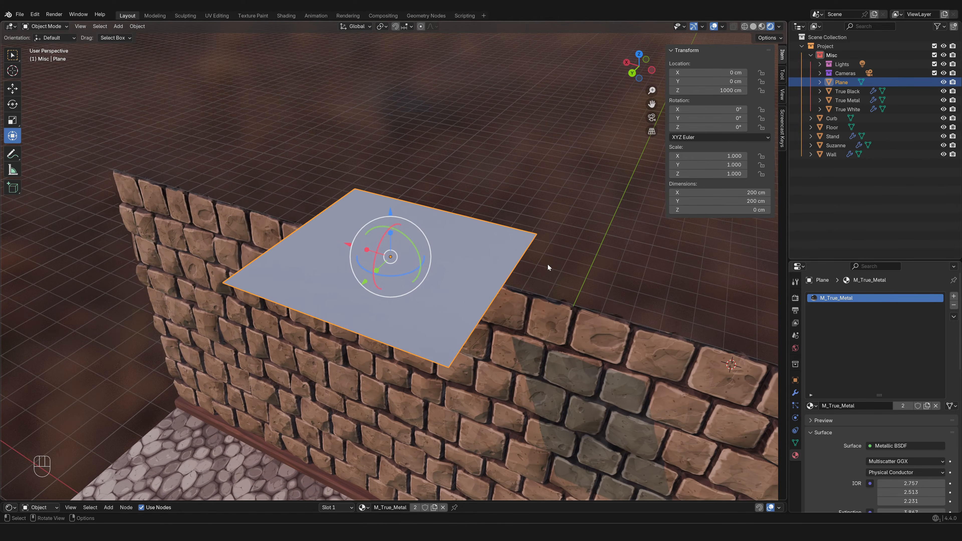
{"action": "left_click", "coordinate": [348, 27]}
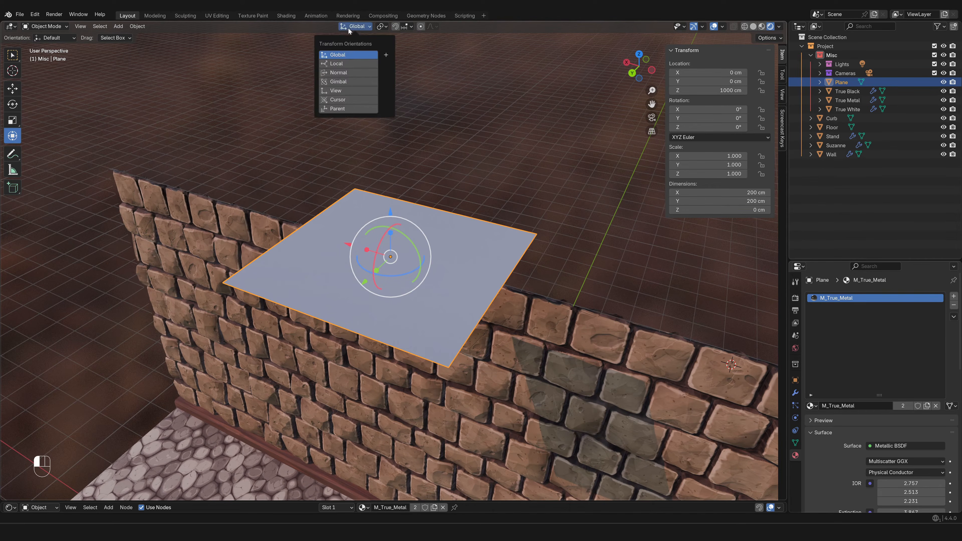
{"action": "left_click", "coordinate": [343, 66]}
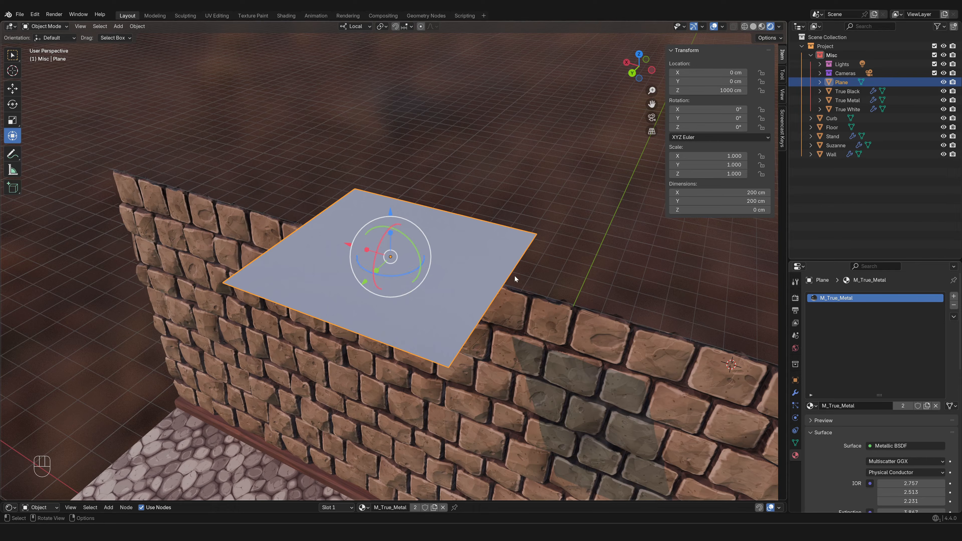
Rotate the plane about 39° around its local Z axis and move it about -64 cm along local Y
{"action": "key", "text": "r"}
{"action": "key", "text": "z"}
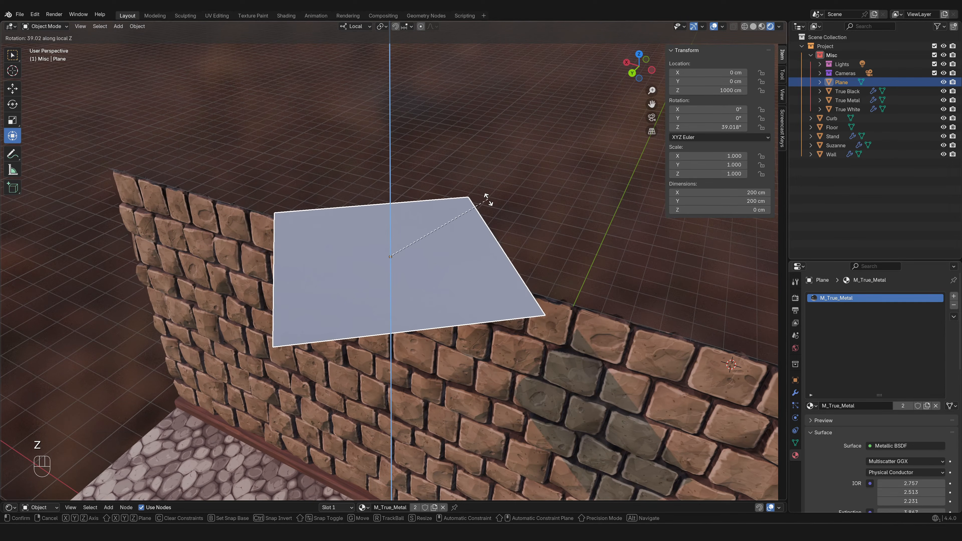
{"action": "left_click", "coordinate": [488, 201]}
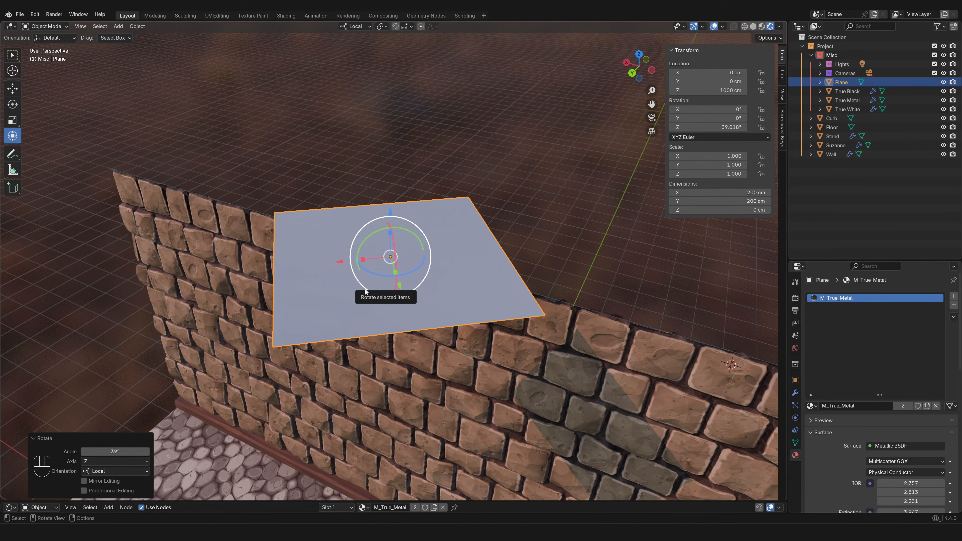
{"action": "middle_click_drag", "start_coordinate": [365, 289], "coordinate": [418, 299]}
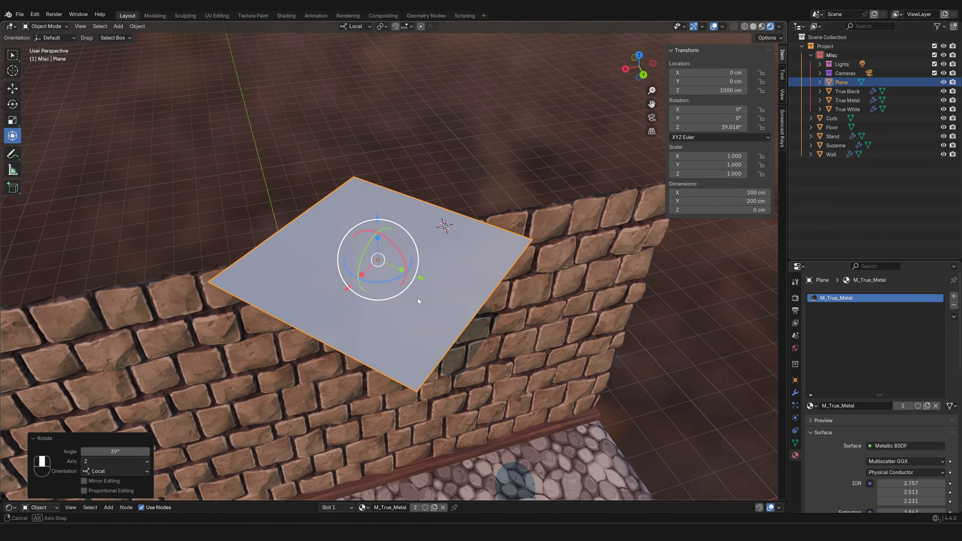
{"action": "left_click_drag", "start_coordinate": [419, 286], "coordinate": [369, 288]}
Set the transform orientation to Global and move the plane about 91 cm along the Y axis
{"action": "left_click", "coordinate": [353, 27]}
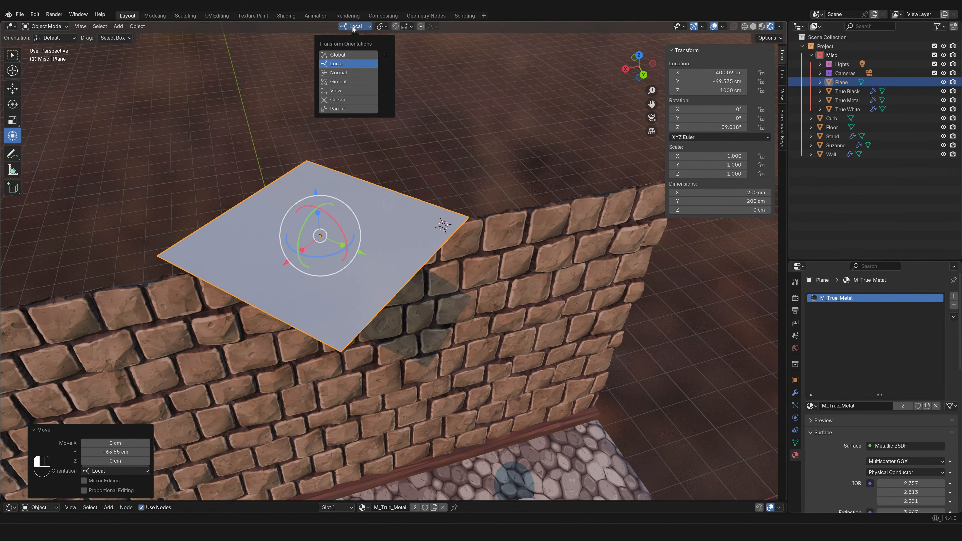
{"action": "left_click", "coordinate": [349, 54]}
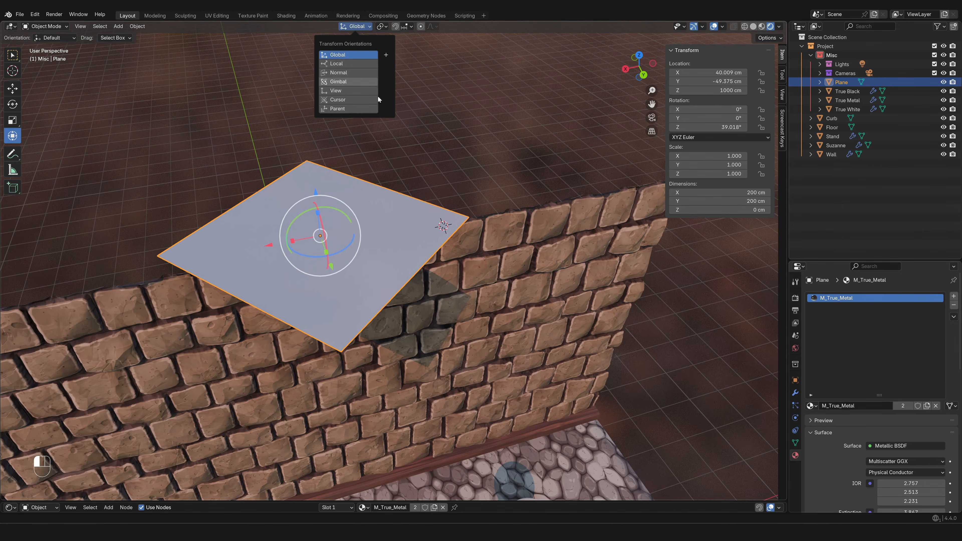
{"action": "middle_click_drag", "start_coordinate": [430, 182], "coordinate": [461, 228]}
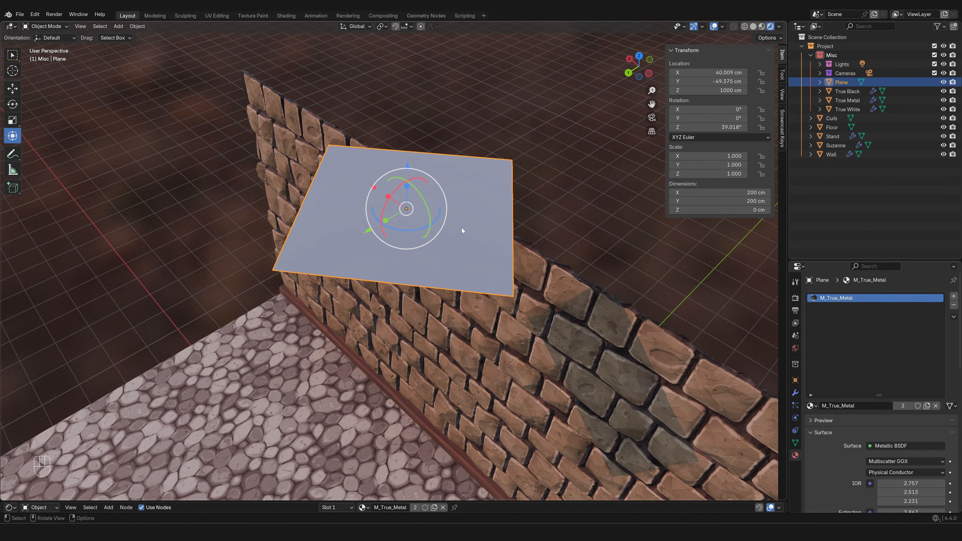
{"action": "key", "text": "g"}
{"action": "key", "text": "y"}
{"action": "left_click", "coordinate": [368, 242]}
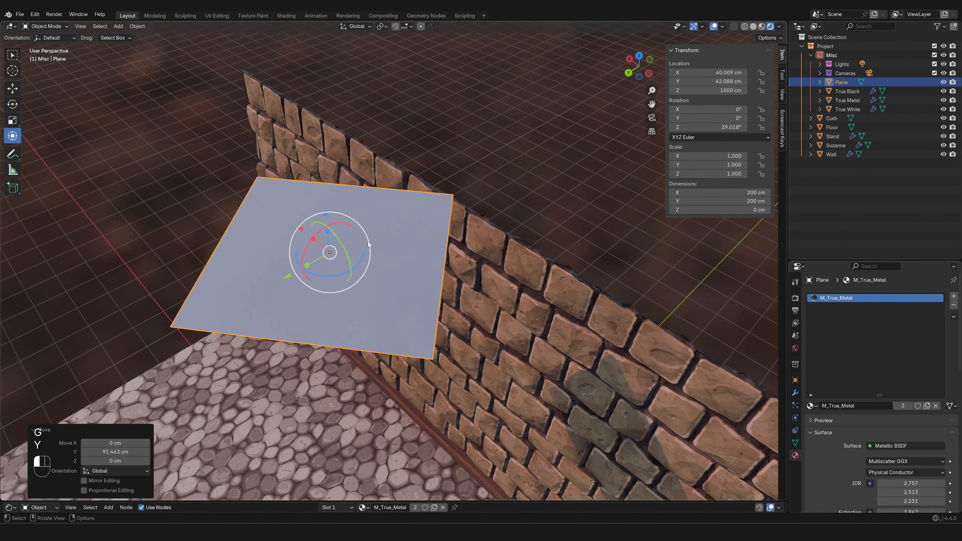
Switch the transform orientation to Local for the rotated plane
{"action": "left_click", "coordinate": [362, 25]}
{"action": "left_click", "coordinate": [356, 63]}
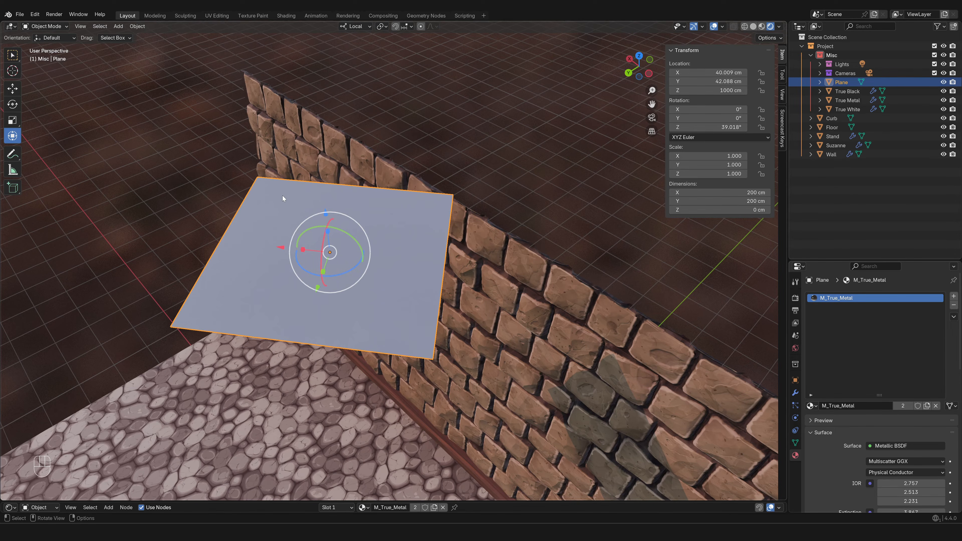
{"action": "middle_click_drag", "start_coordinate": [277, 202], "coordinate": [383, 179]}
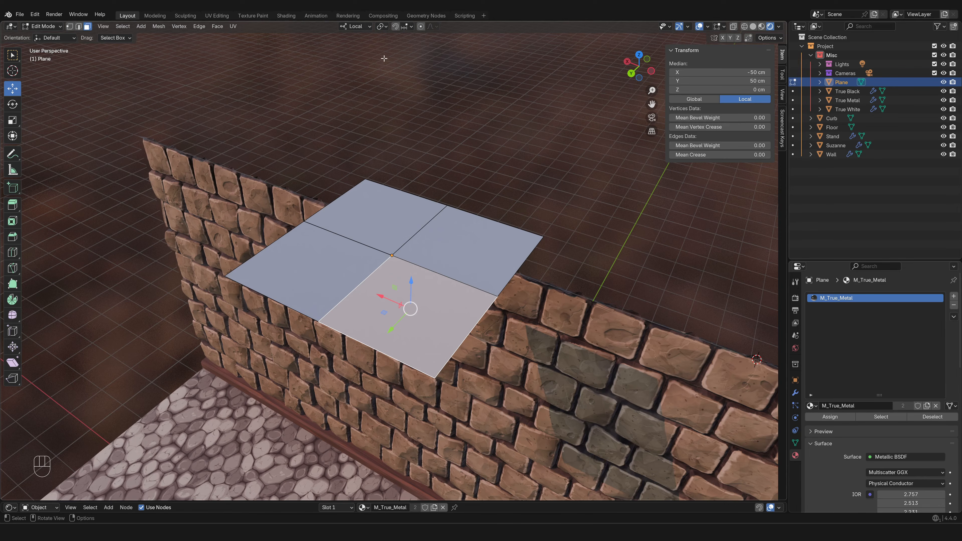
Choose Median Point as the pivot for the plane's faces and set the transform orientation to Global
{"action": "left_click", "coordinate": [384, 28]}
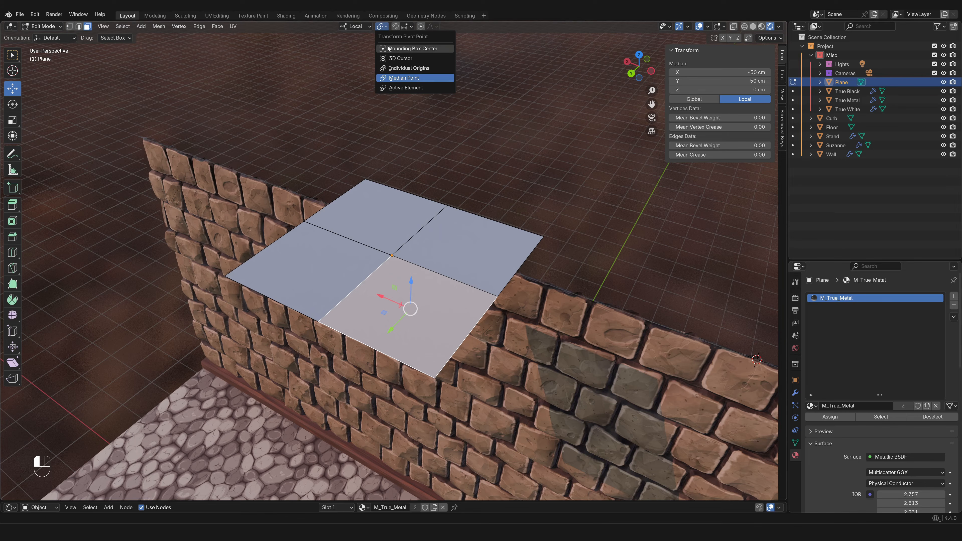
{"action": "left_click", "coordinate": [405, 81]}
{"action": "left_click", "coordinate": [363, 26]}
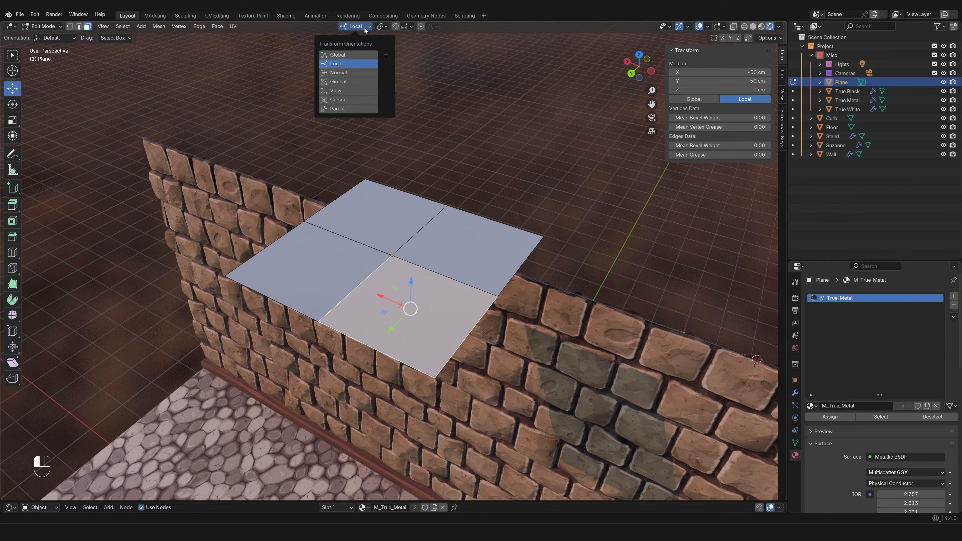
{"action": "left_click", "coordinate": [359, 54]}
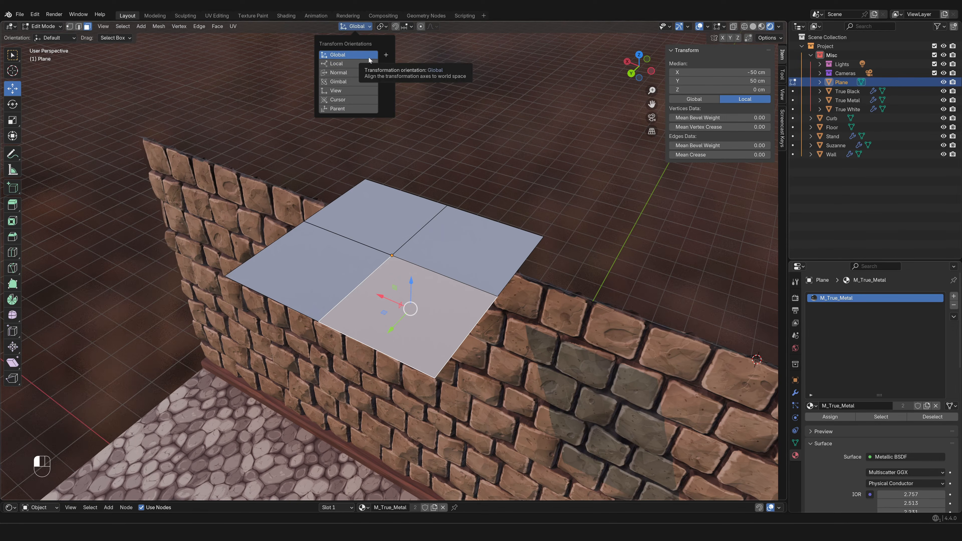
Select all four faces of the plane, with the face nearest the camera active, and keep the pivot on Median Point
{"action": "left_click", "coordinate": [345, 272]}
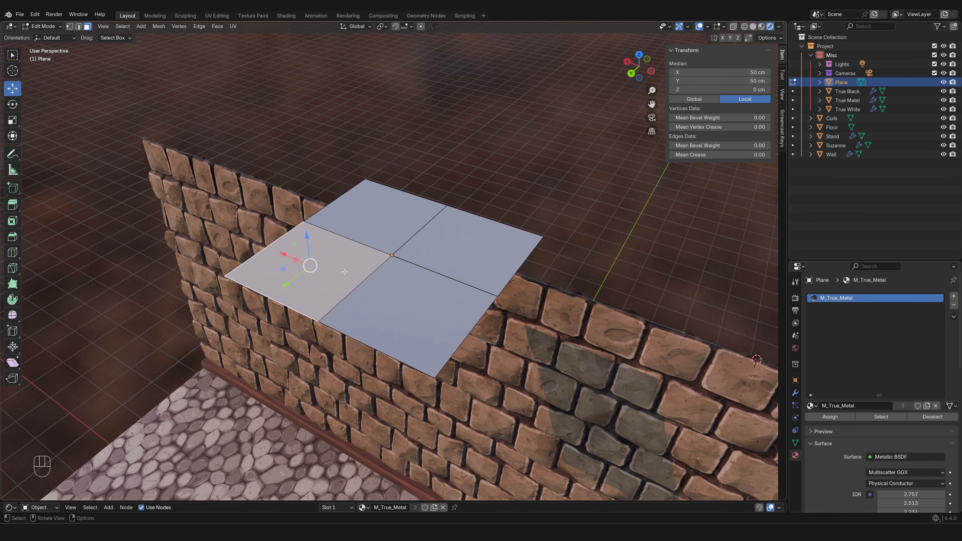
{"action": "left_click", "coordinate": [394, 209], "text": "shift"}
{"action": "left_click", "coordinate": [464, 242], "text": "shift"}
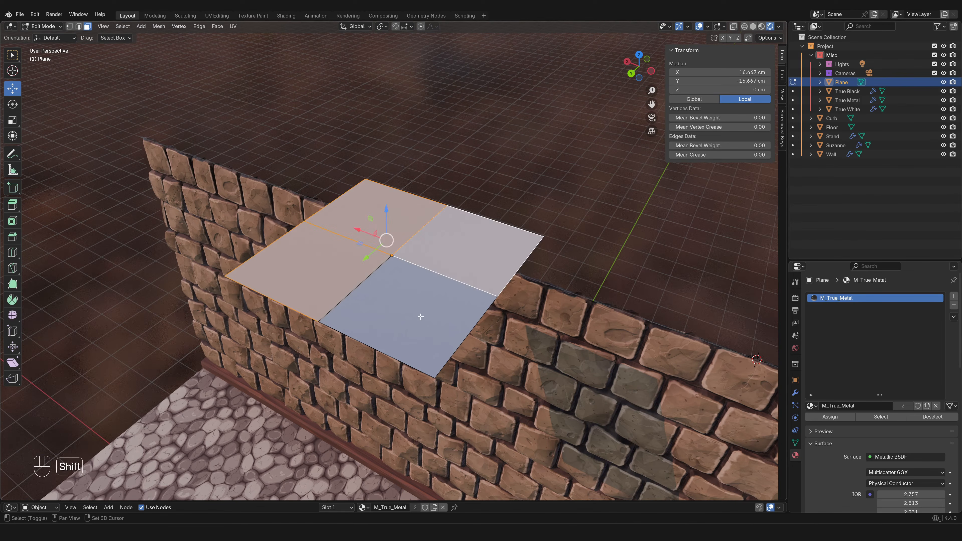
{"action": "left_click", "coordinate": [420, 317], "text": "shift"}
{"action": "left_click", "coordinate": [381, 26]}
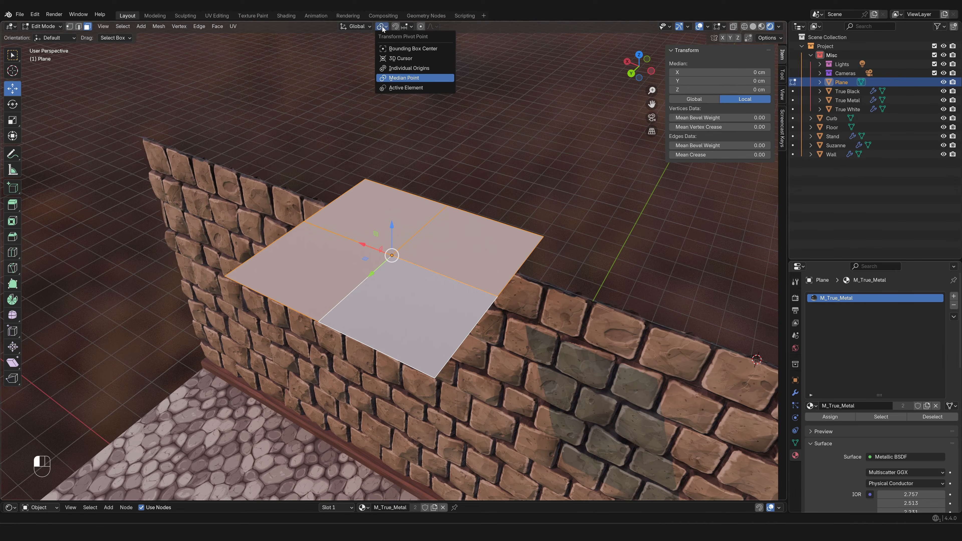
{"action": "left_click", "coordinate": [437, 78]}
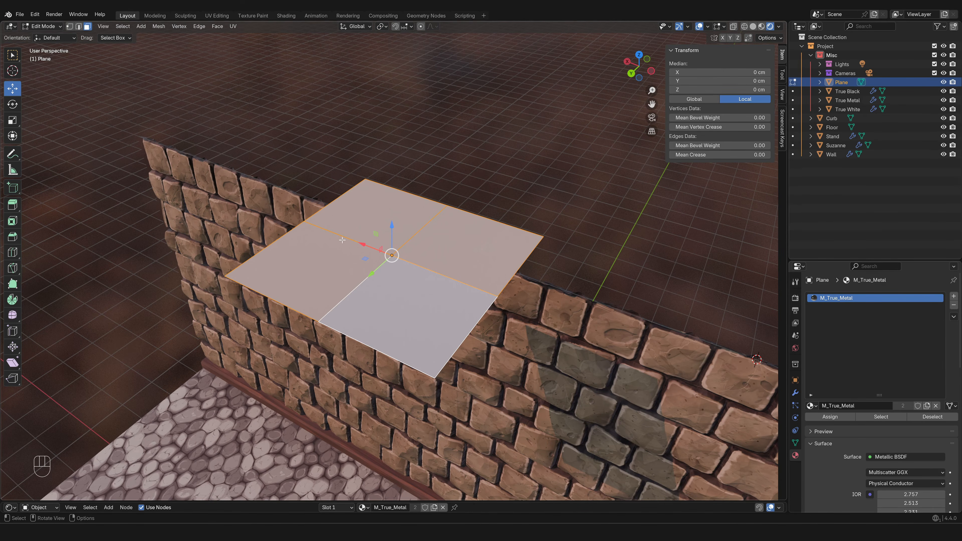
Set the transform pivot point to Active Element for the selected faces
{"action": "middle_click_drag", "start_coordinate": [342, 240], "coordinate": [391, 280]}
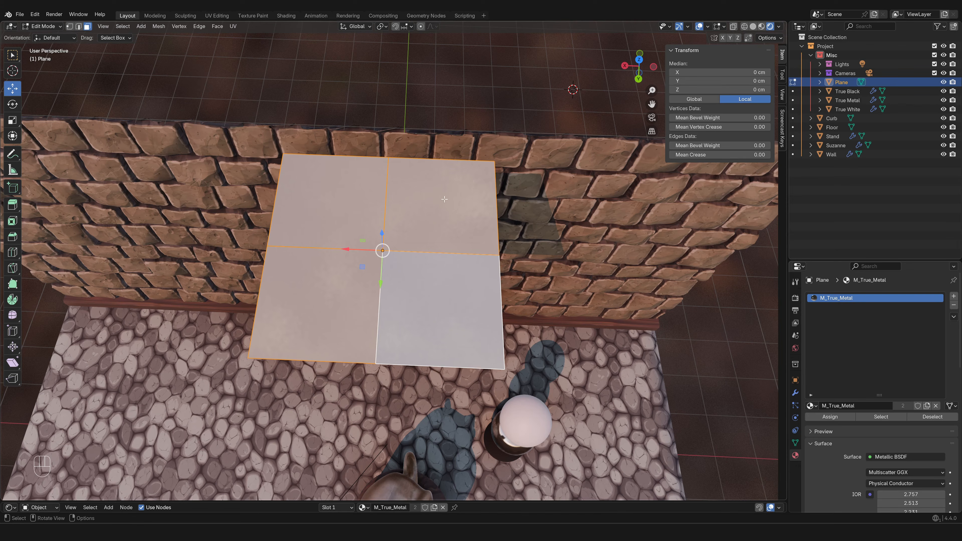
{"action": "left_click", "coordinate": [382, 26]}
{"action": "left_click", "coordinate": [391, 87]}
Set the pivot point to Individual Origins and try rotating the four faces around their own centers
{"action": "left_click", "coordinate": [381, 26]}
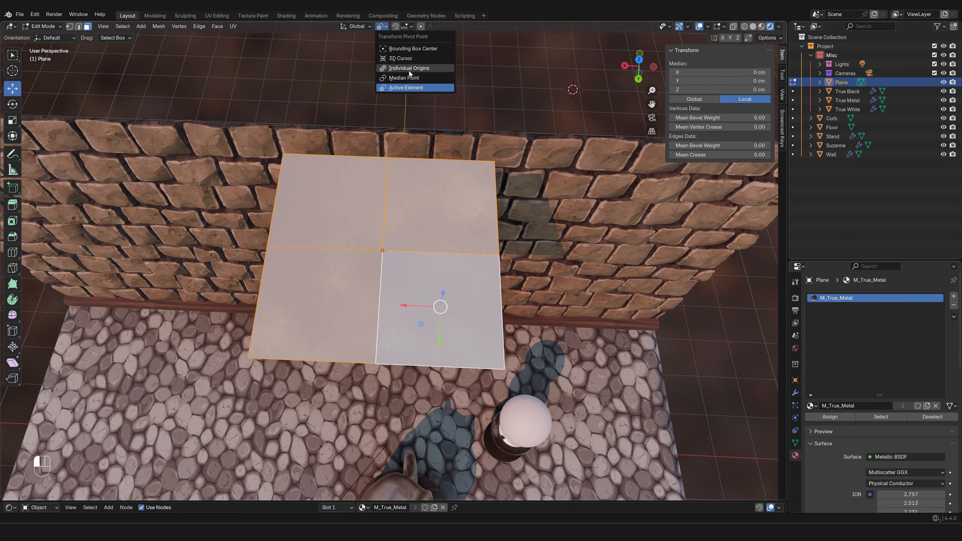
{"action": "left_click", "coordinate": [414, 68]}
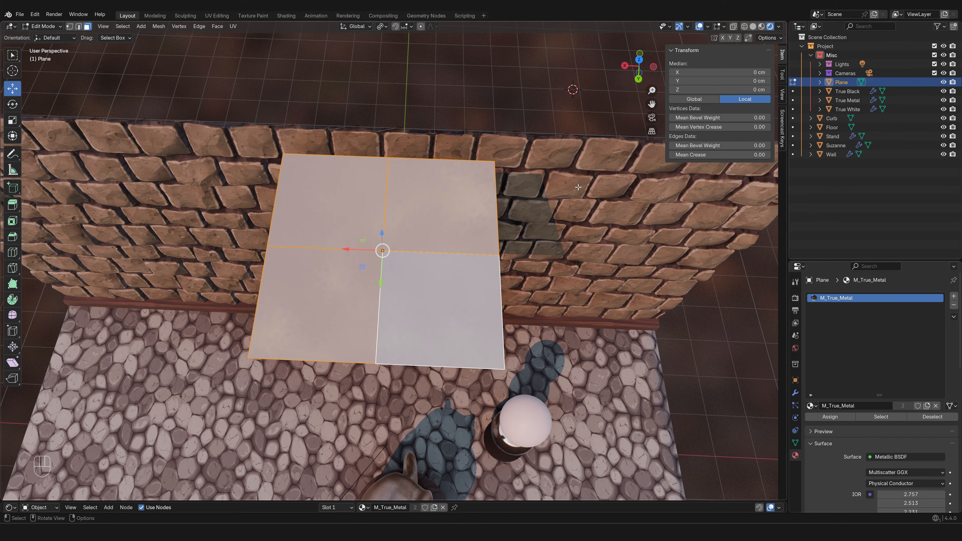
{"action": "key", "text": "r"}
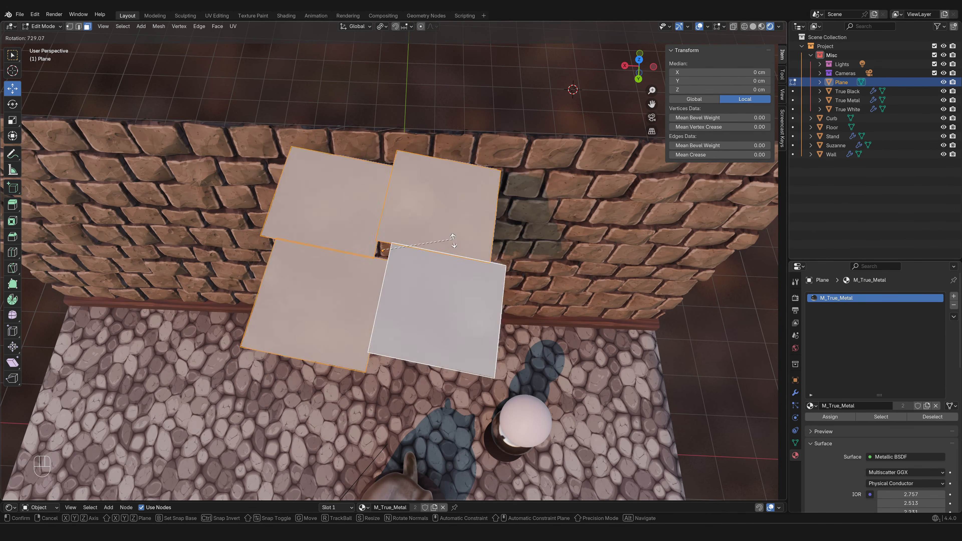
{"action": "key", "text": "Escape"}
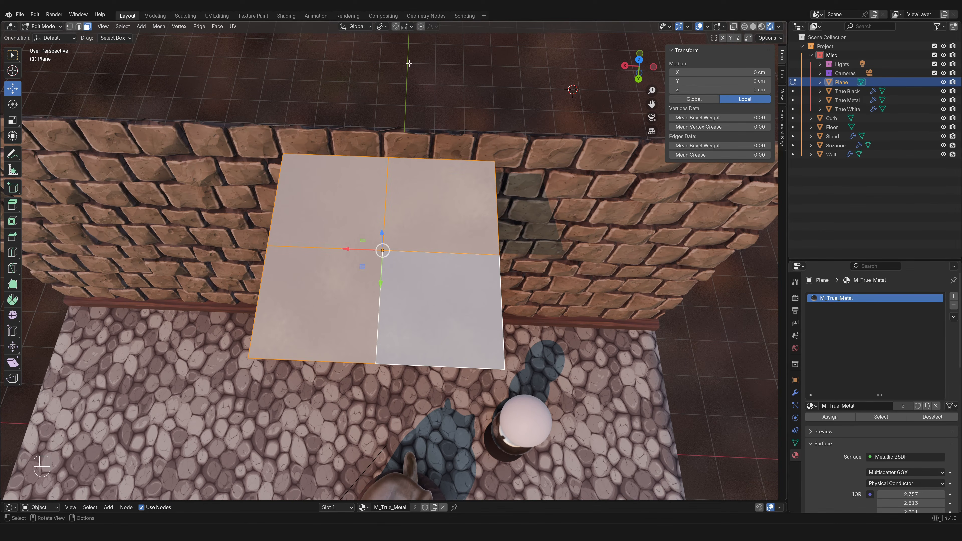
Set the pivot point to 3D Cursor and try rotating the four faces around the cursor
{"action": "left_click", "coordinate": [381, 26]}
{"action": "left_click", "coordinate": [397, 59]}
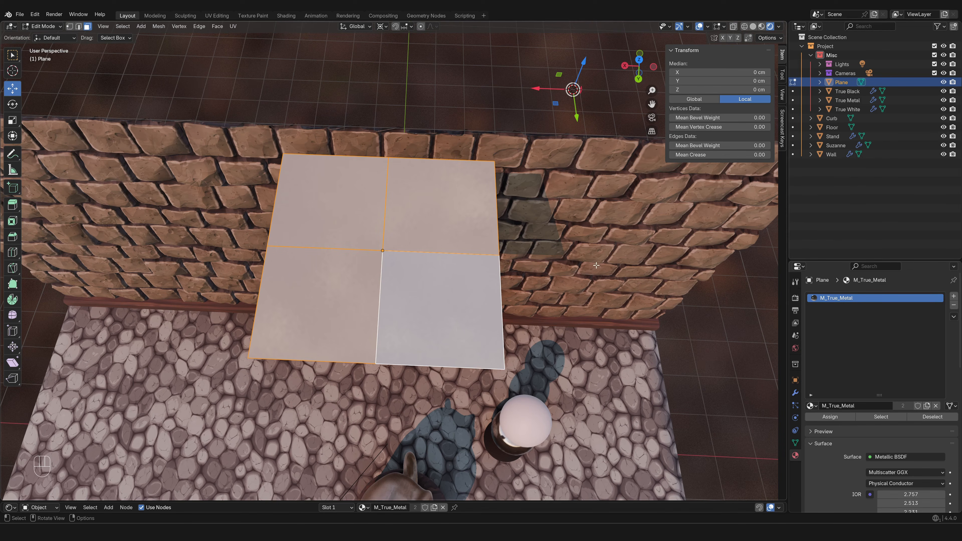
{"action": "key", "text": "r"}
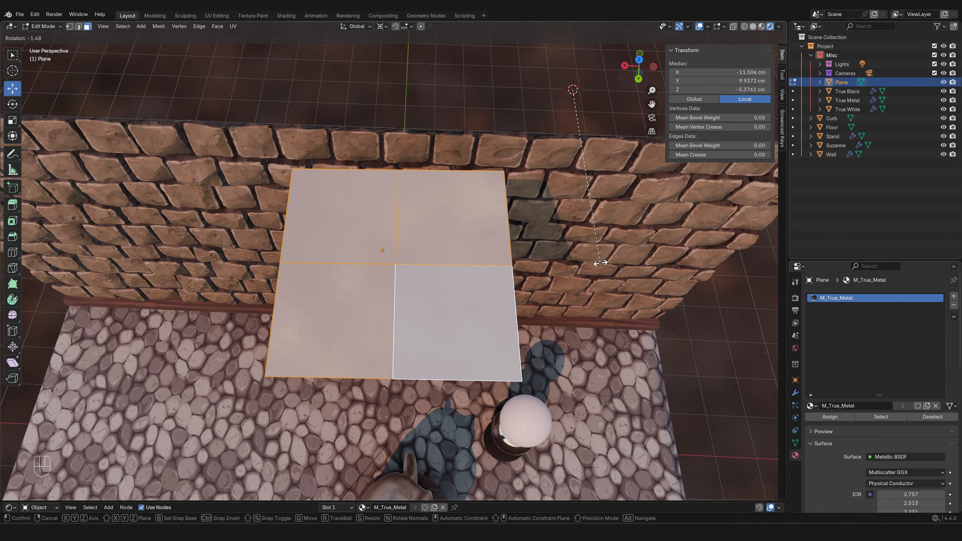
{"action": "right_click", "coordinate": [598, 263]}
Set the transform pivot point to Bounding Box Center
{"action": "left_click", "coordinate": [375, 25]}
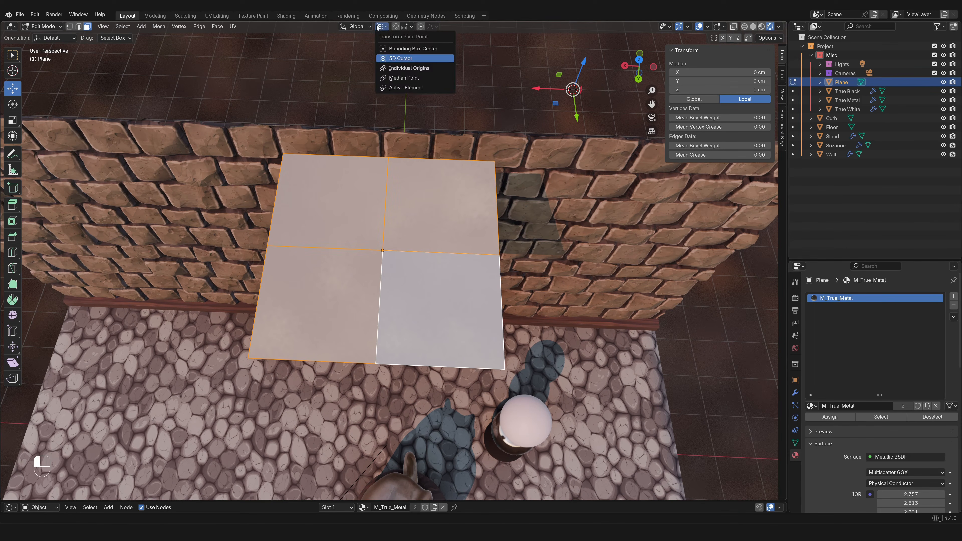
{"action": "left_click", "coordinate": [414, 49]}
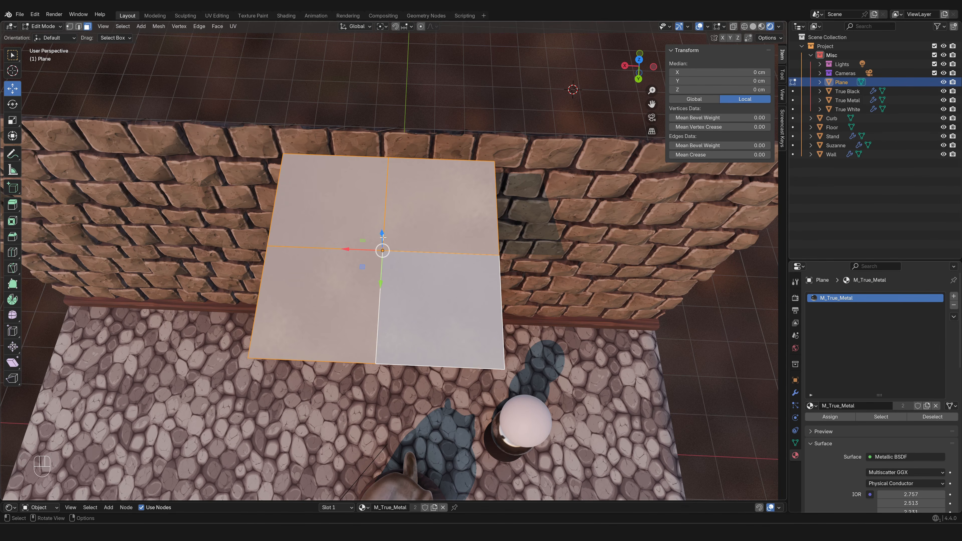
{"action": "mouse_move", "coordinate": [383, 237]}
{"action": "middle_mouse_down"}
{"action": "mouse_move", "coordinate": [386, 216]}
{"action": "mouse_move", "coordinate": [423, 204]}
{"action": "mouse_move", "coordinate": [378, 248]}
{"action": "mouse_move", "coordinate": [394, 232]}
{"action": "middle_mouse_up"}
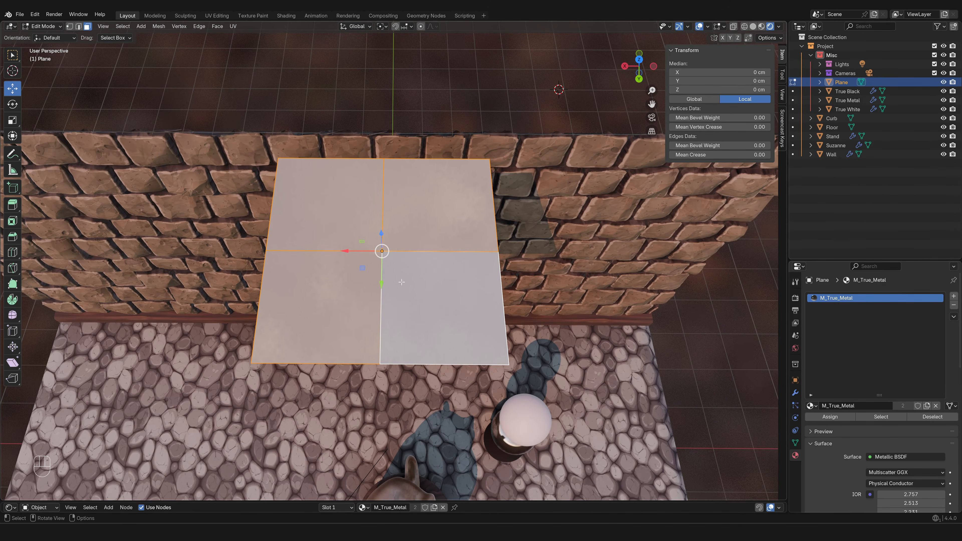